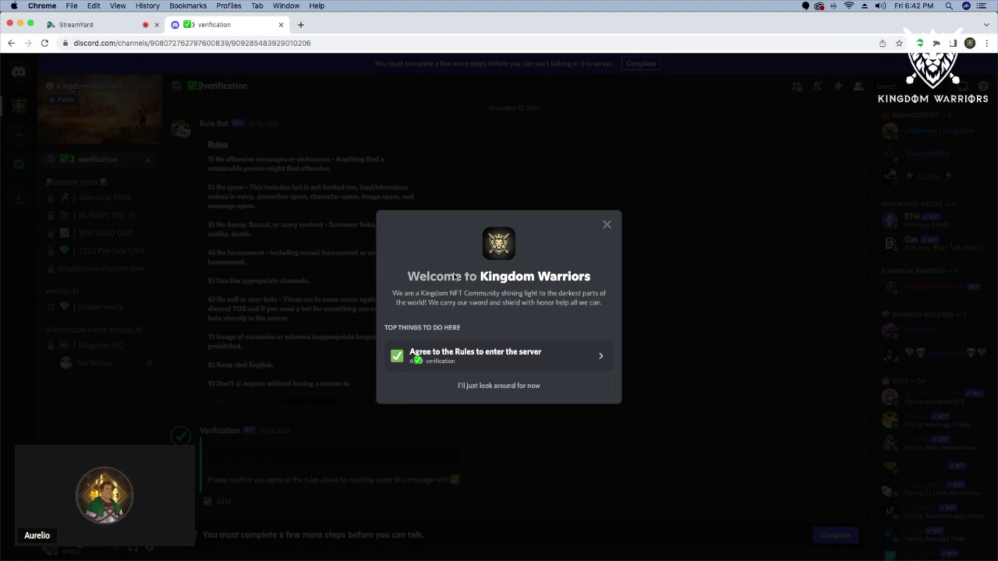
Dismiss the Kingdom Warriors welcome popup by agreeing to the server rules
{"action": "left_click", "coordinate": [491, 358]}
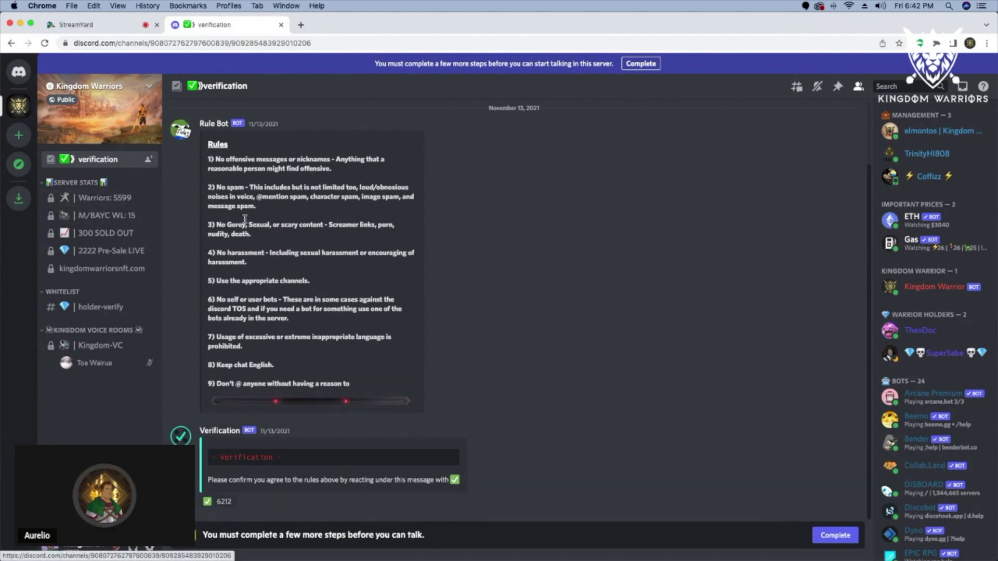
Add the ✅ reaction and confirm 'I have read and agree to the rules'
{"action": "left_click", "coordinate": [222, 502]}
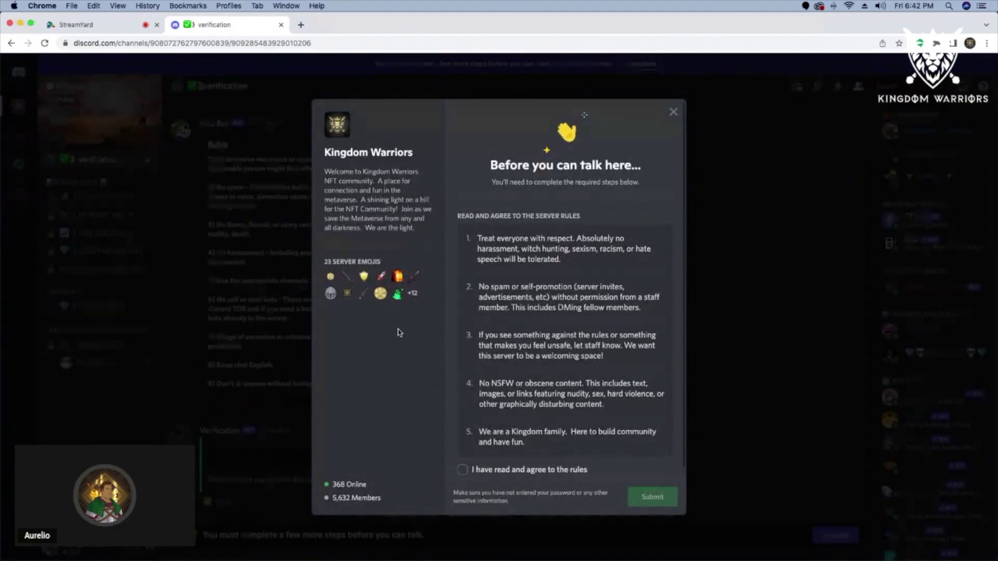
{"action": "scroll", "coordinate": [548, 283], "scroll_direction": "down", "scroll_amount": 1}
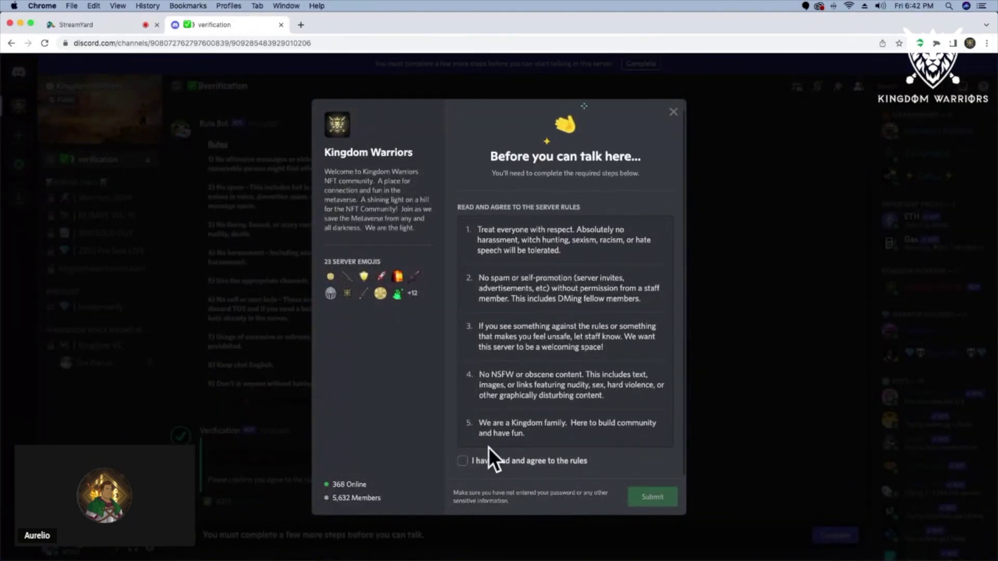
{"action": "left_click", "coordinate": [463, 462]}
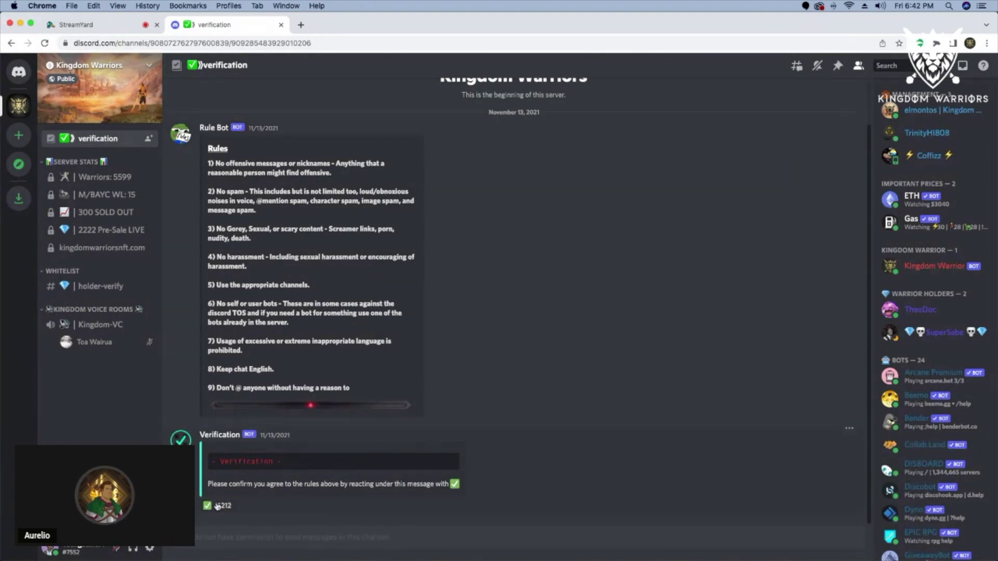
{"action": "mouse_move", "coordinate": [218, 506]}
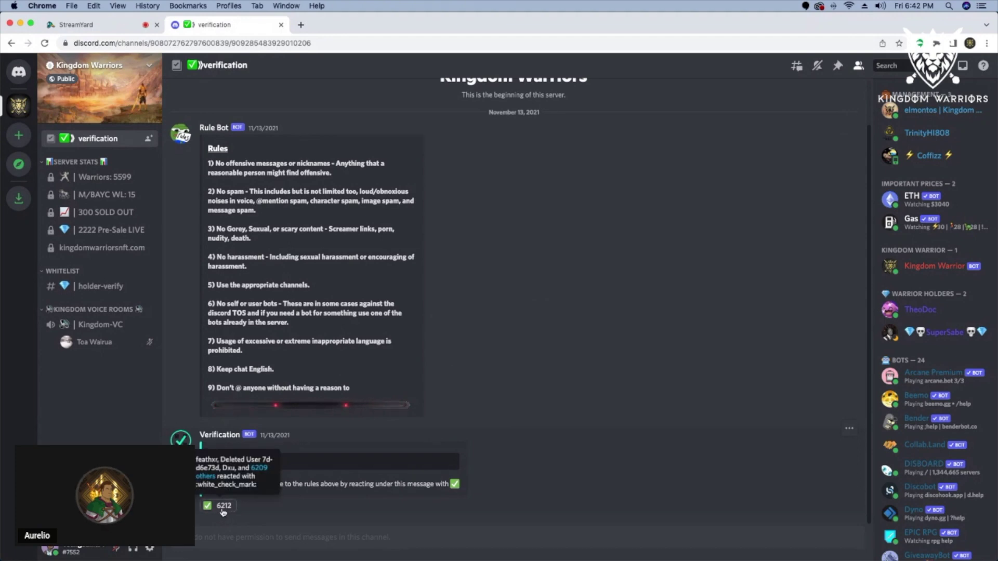
Add the ✅ reaction to the Verification bot message, then open #announcements
{"action": "left_click", "coordinate": [223, 509]}
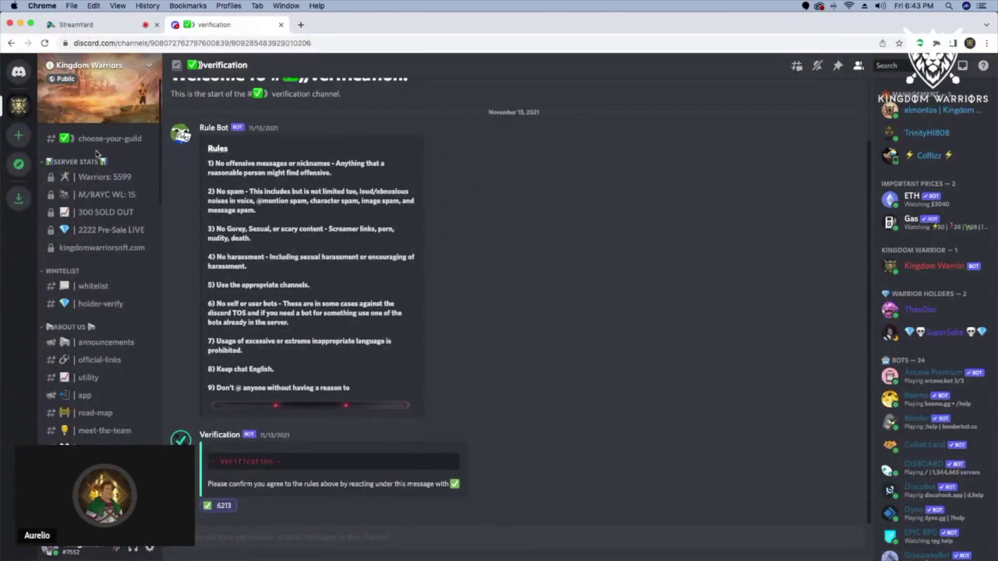
{"action": "scroll", "coordinate": [100, 296], "scroll_direction": "down", "scroll_amount": 1}
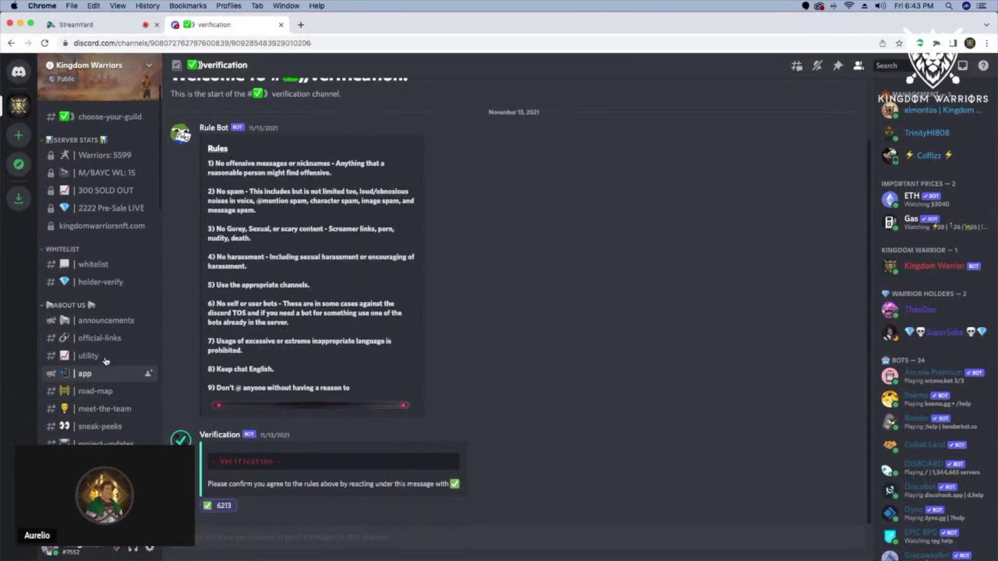
{"action": "scroll", "coordinate": [100, 312], "scroll_direction": "down", "scroll_amount": 1}
{"action": "left_click", "coordinate": [104, 286]}
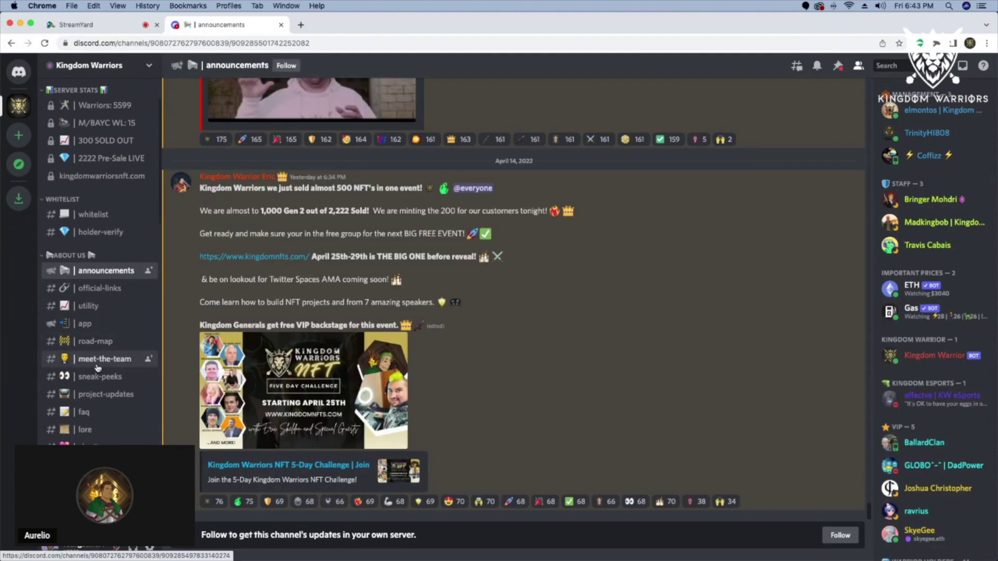
{"action": "scroll", "coordinate": [97, 359], "scroll_direction": "up", "scroll_amount": 2}
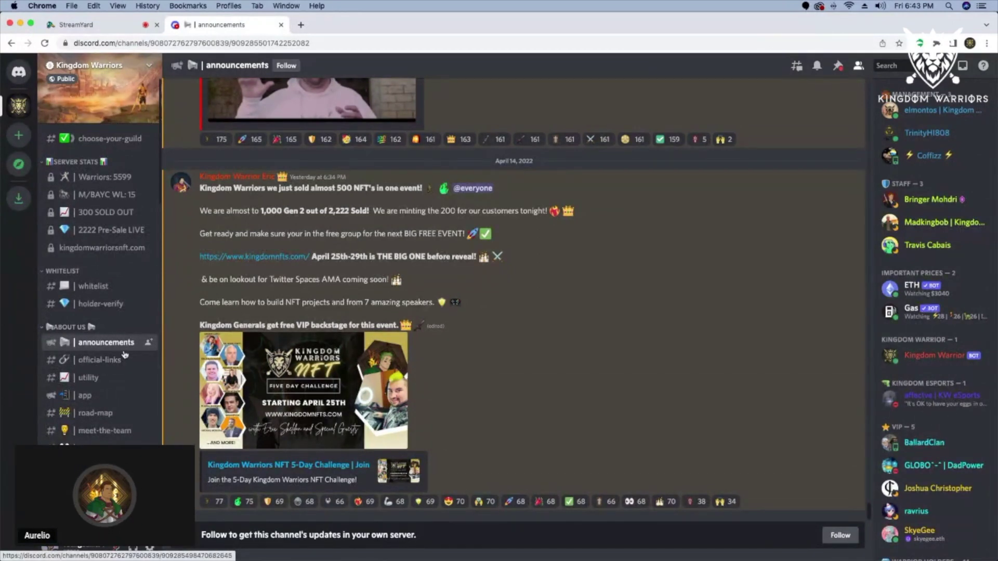
{"action": "scroll", "coordinate": [123, 357], "scroll_direction": "down", "scroll_amount": 1}
{"action": "scroll", "coordinate": [123, 357], "scroll_direction": "down", "scroll_amount": 2}
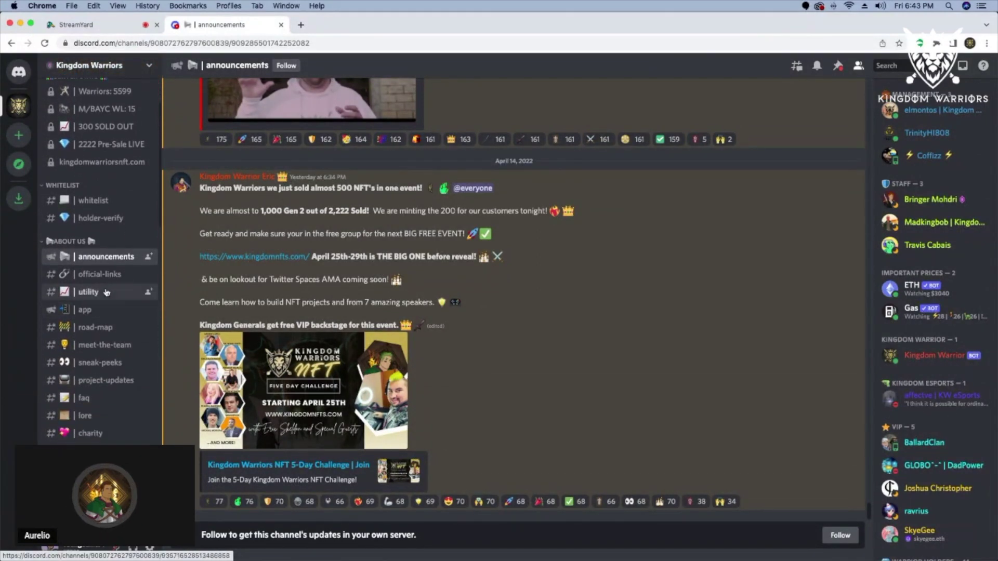
{"action": "scroll", "coordinate": [116, 264], "scroll_direction": "down", "scroll_amount": 1}
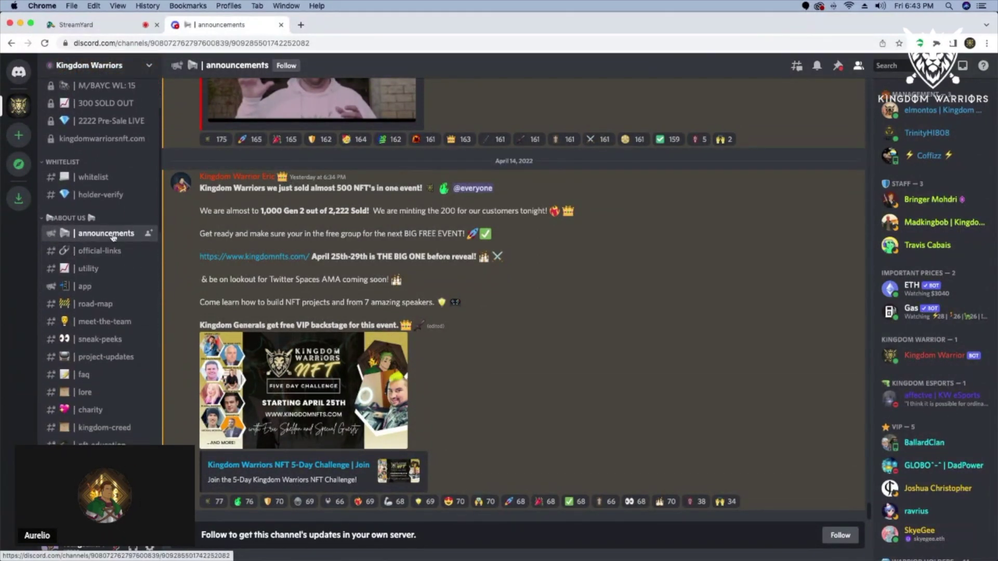
{"action": "mouse_move", "coordinate": [306, 296]}
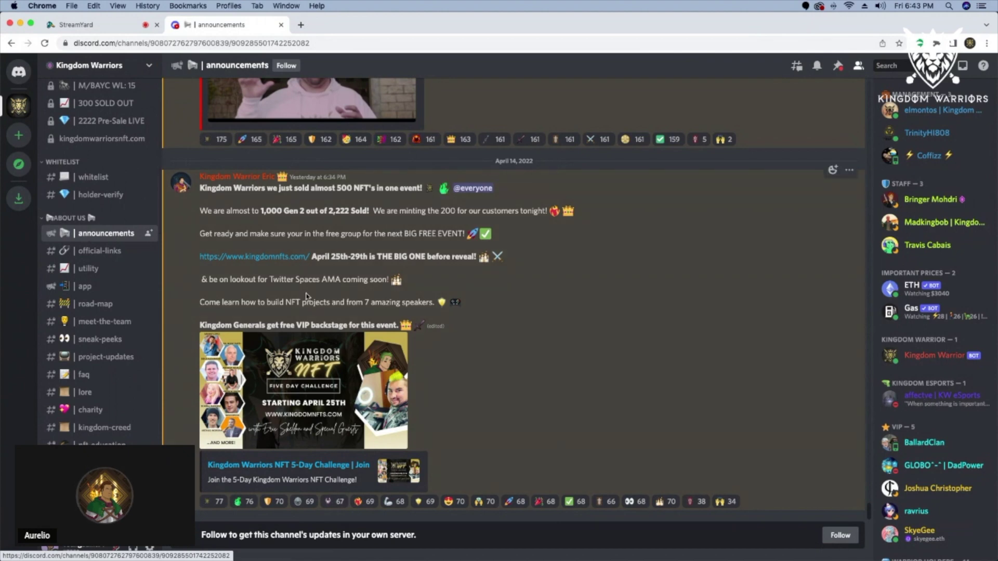
{"action": "scroll", "coordinate": [307, 295], "scroll_direction": "up", "scroll_amount": 1}
{"action": "scroll", "coordinate": [306, 295], "scroll_direction": "up", "scroll_amount": 2}
{"action": "scroll", "coordinate": [306, 295], "scroll_direction": "up", "scroll_amount": 1}
{"action": "scroll", "coordinate": [306, 300], "scroll_direction": "up", "scroll_amount": 1}
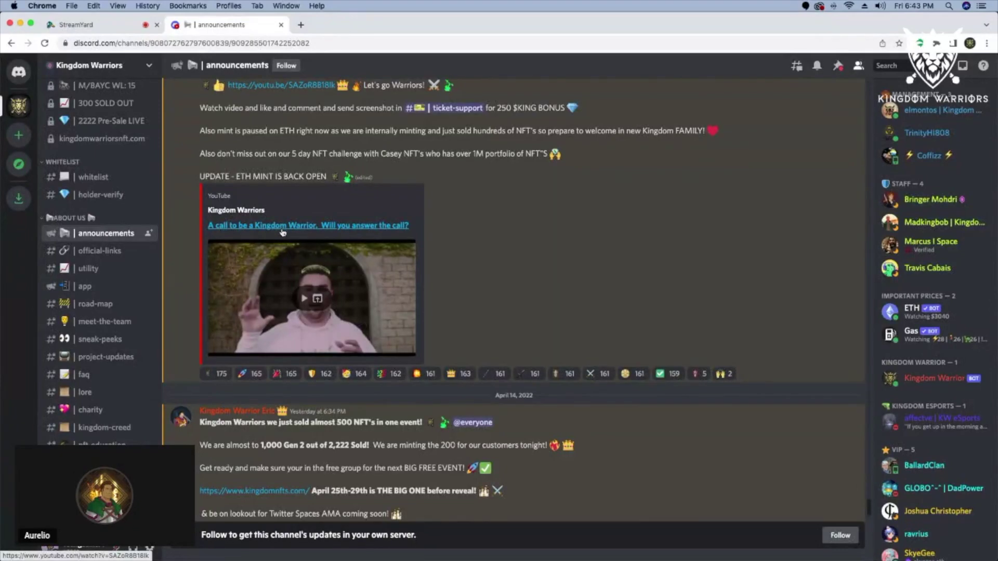
{"action": "scroll", "coordinate": [282, 233], "scroll_direction": "up", "scroll_amount": 1}
{"action": "scroll", "coordinate": [282, 233], "scroll_direction": "up", "scroll_amount": 3}
{"action": "scroll", "coordinate": [279, 234], "scroll_direction": "up", "scroll_amount": 2}
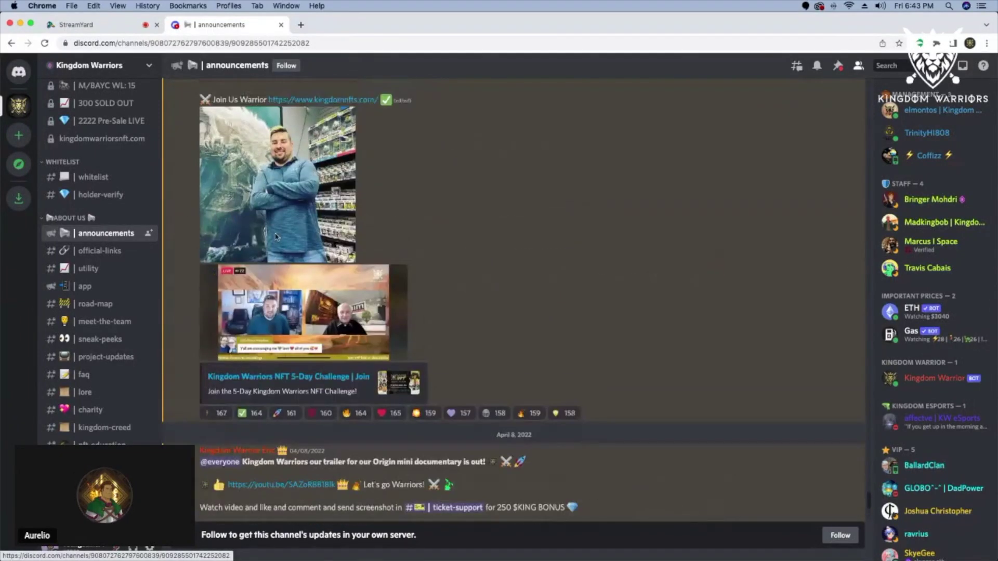
{"action": "scroll", "coordinate": [276, 235], "scroll_direction": "up", "scroll_amount": 1}
{"action": "scroll", "coordinate": [276, 235], "scroll_direction": "up", "scroll_amount": 1}
{"action": "scroll", "coordinate": [276, 235], "scroll_direction": "up", "scroll_amount": 3}
{"action": "scroll", "coordinate": [275, 240], "scroll_direction": "up", "scroll_amount": 2}
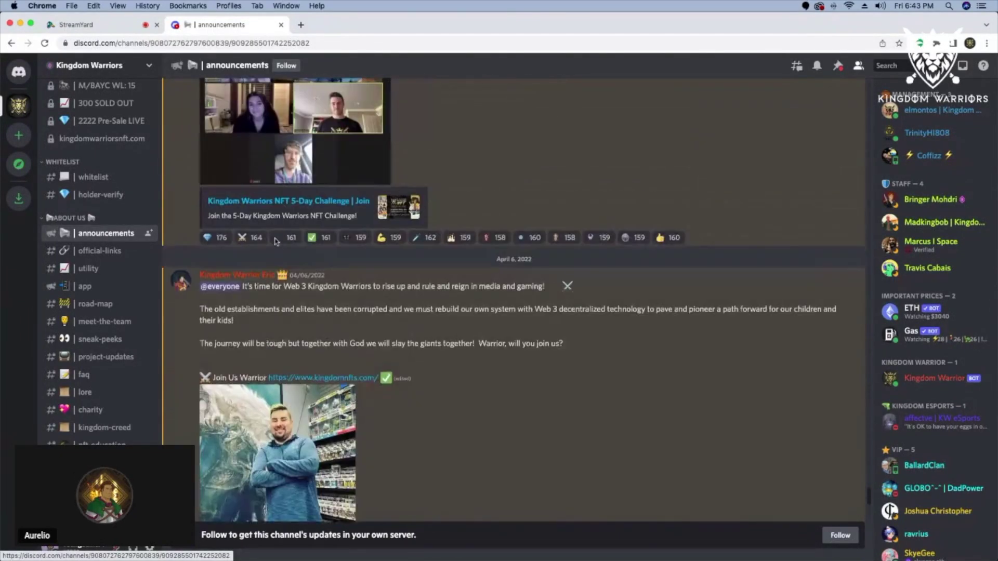
{"action": "scroll", "coordinate": [275, 240], "scroll_direction": "down", "scroll_amount": 6}
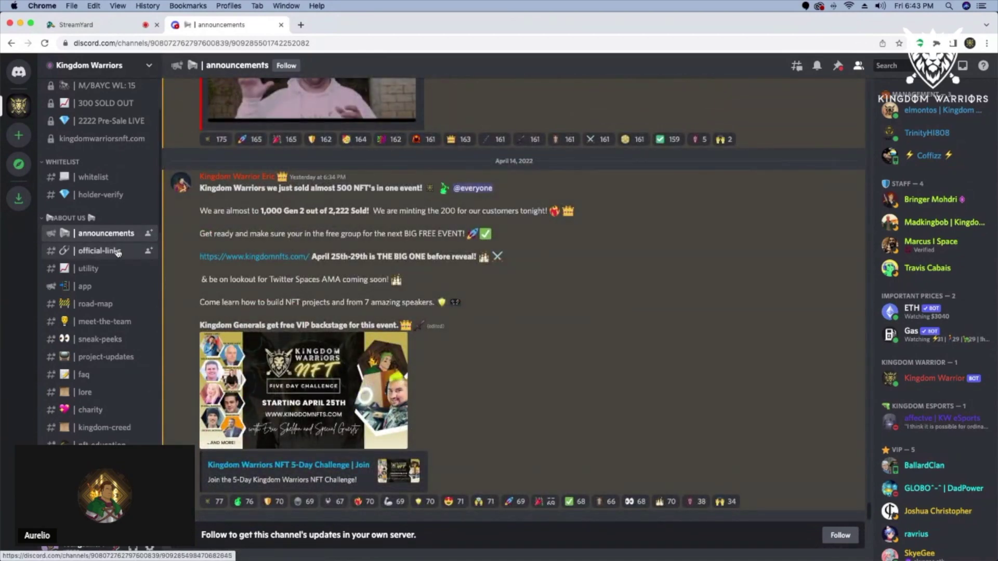
Move from #announcements to the #official-links channel
{"action": "left_click", "coordinate": [100, 251]}
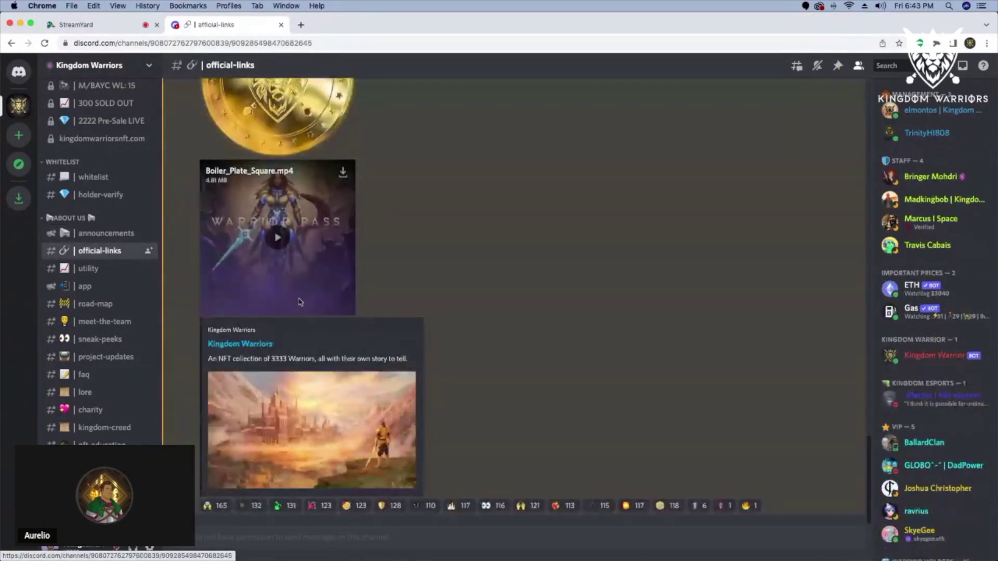
{"action": "scroll", "coordinate": [304, 308], "scroll_direction": "up", "scroll_amount": 5}
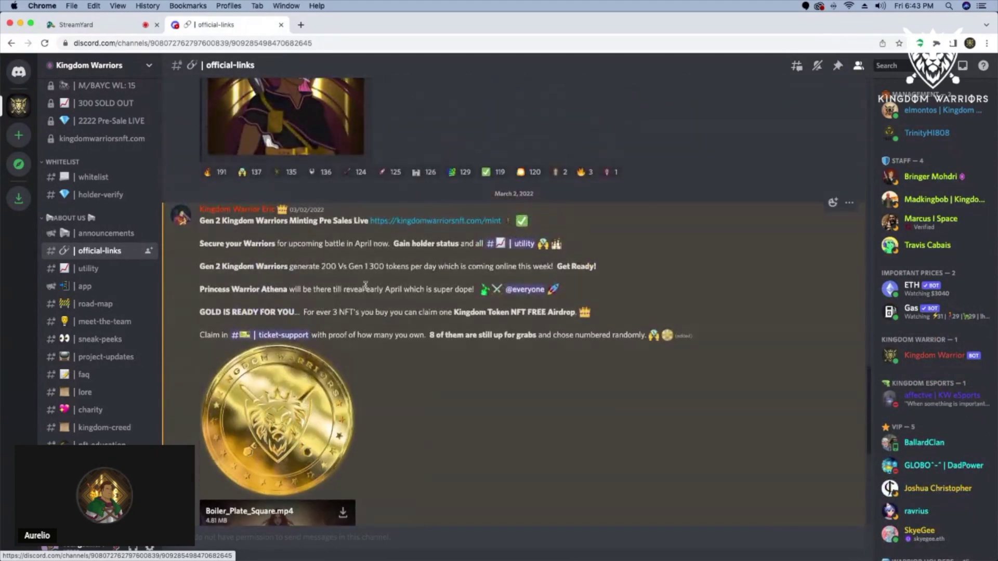
{"action": "scroll", "coordinate": [425, 226], "scroll_direction": "up", "scroll_amount": 5}
{"action": "scroll", "coordinate": [424, 226], "scroll_direction": "up", "scroll_amount": 5}
{"action": "scroll", "coordinate": [425, 226], "scroll_direction": "up", "scroll_amount": 3}
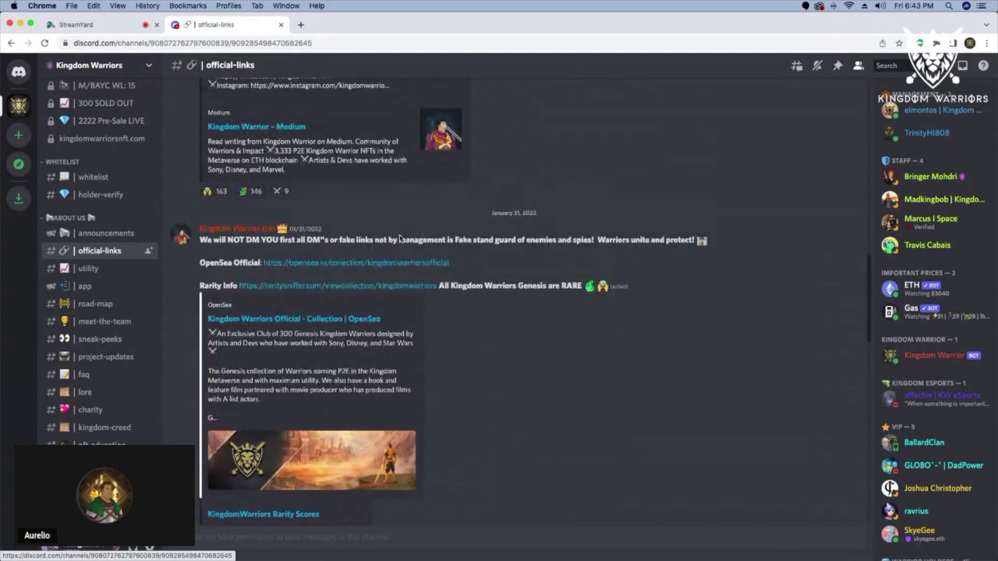
{"action": "scroll", "coordinate": [357, 287], "scroll_direction": "up", "scroll_amount": 5}
{"action": "scroll", "coordinate": [357, 287], "scroll_direction": "up", "scroll_amount": 5}
{"action": "scroll", "coordinate": [359, 273], "scroll_direction": "up", "scroll_amount": 3}
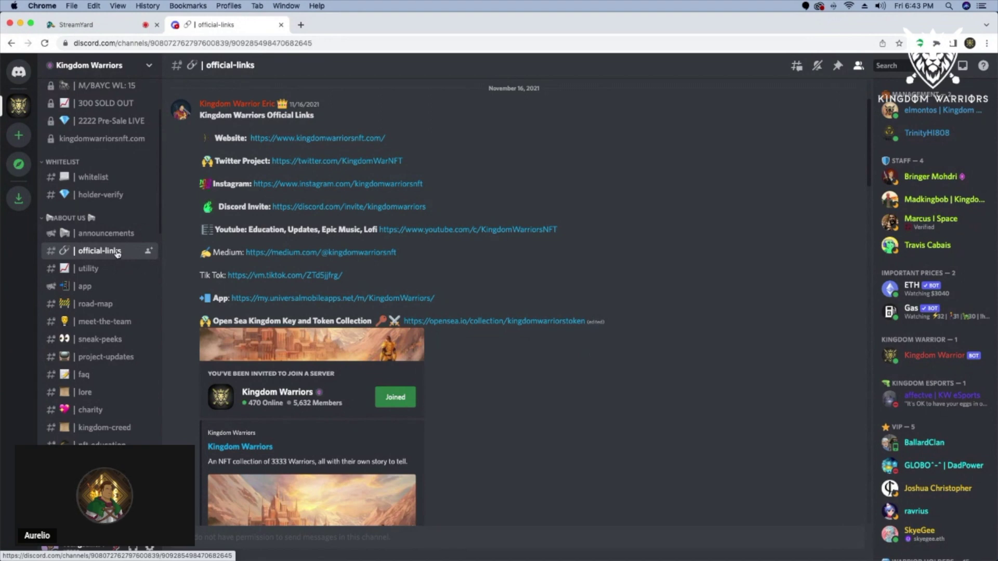
{"action": "scroll", "coordinate": [126, 249], "scroll_direction": "down", "scroll_amount": 2}
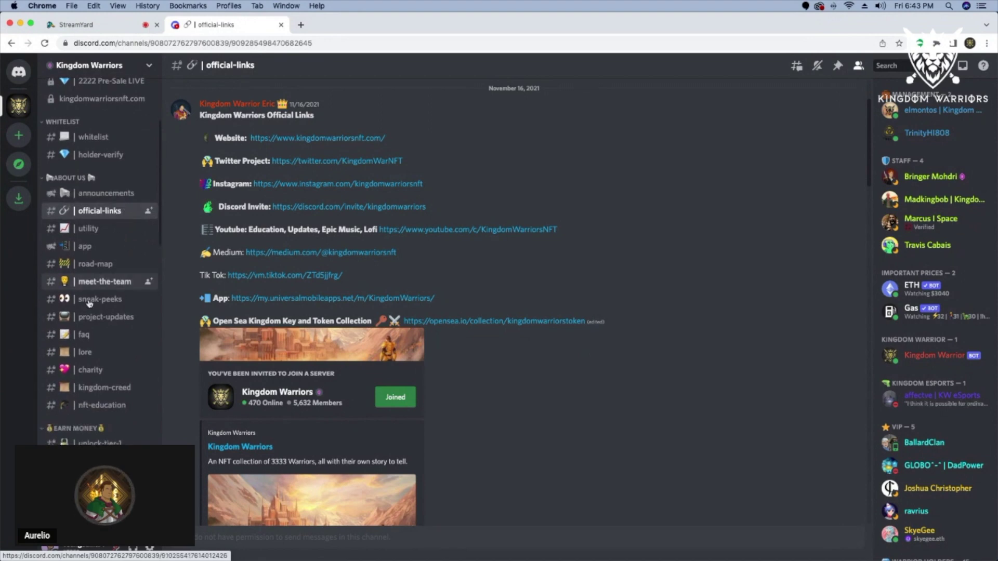
Leave the official links list and open the #charity channel
{"action": "left_click", "coordinate": [99, 372]}
Visit #meet-the-team, #project-updates and #announcements, then open #kingdom-chat
{"action": "left_click", "coordinate": [103, 281]}
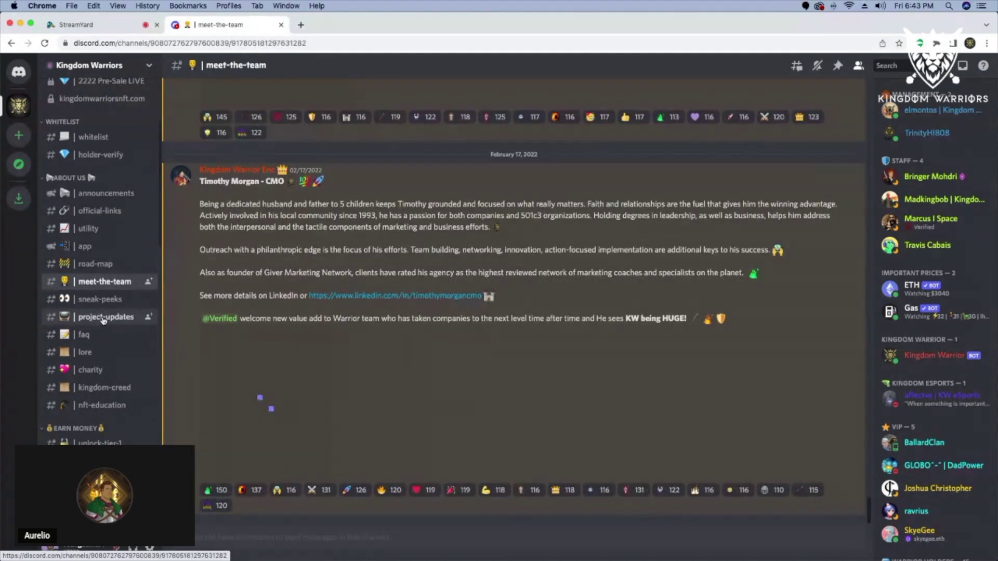
{"action": "left_click", "coordinate": [105, 318]}
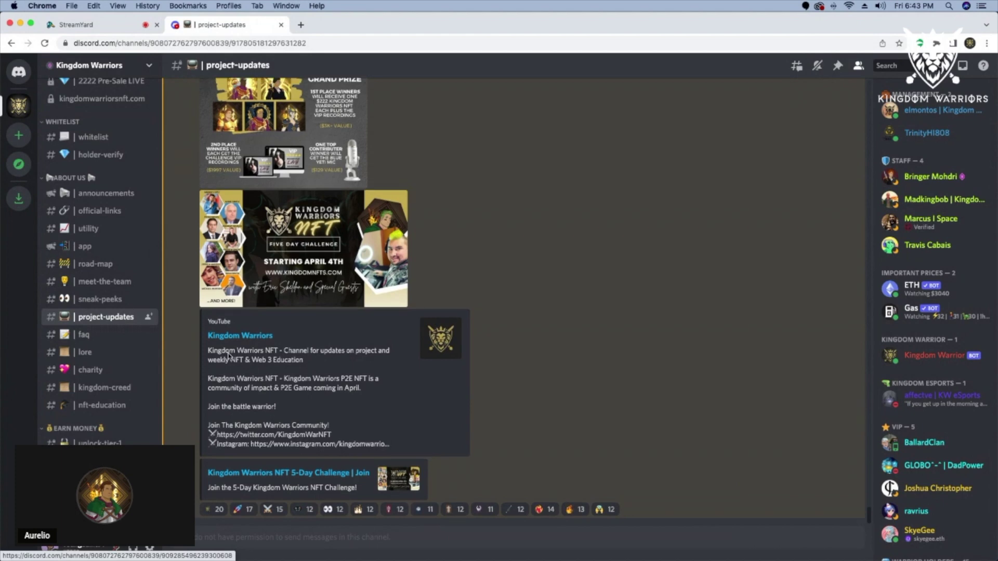
{"action": "scroll", "coordinate": [228, 354], "scroll_direction": "up", "scroll_amount": 5}
{"action": "scroll", "coordinate": [96, 334], "scroll_direction": "down", "scroll_amount": 3}
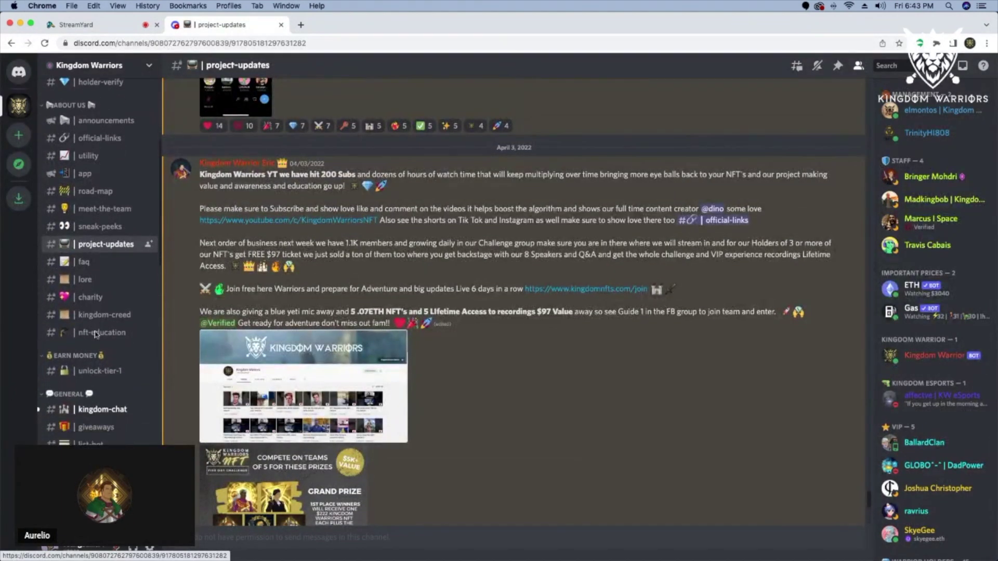
{"action": "scroll", "coordinate": [96, 234], "scroll_direction": "down", "scroll_amount": 2}
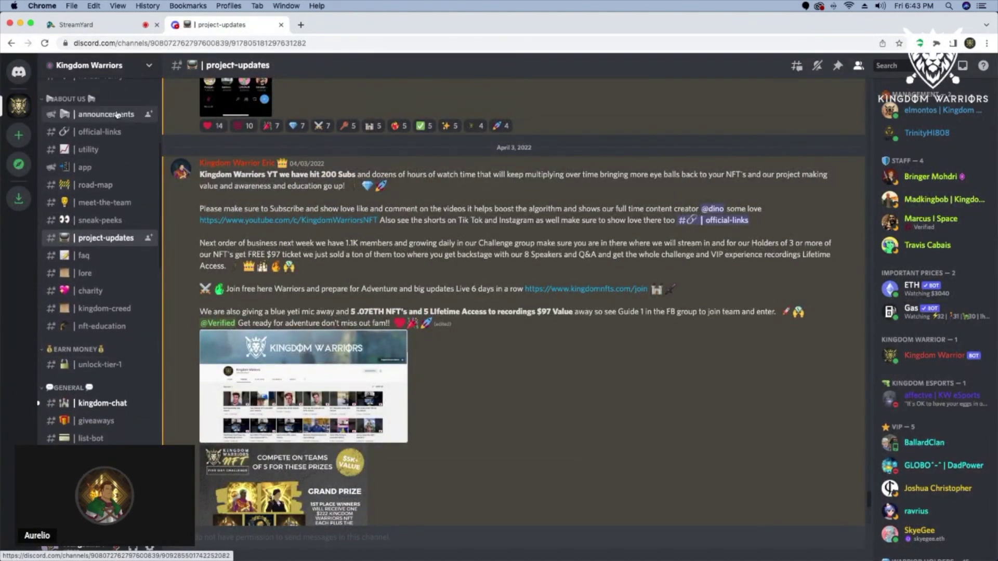
{"action": "left_click", "coordinate": [118, 115]}
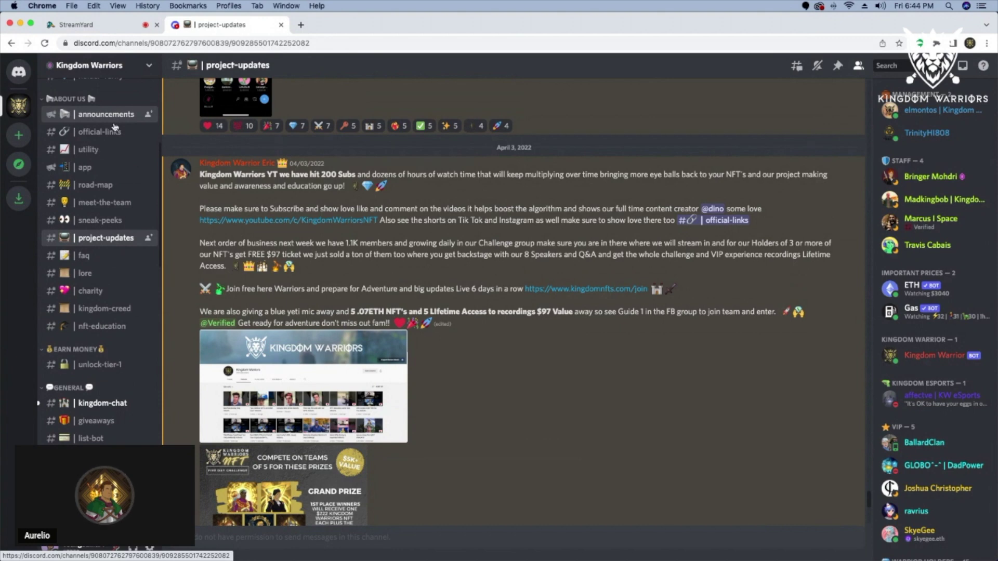
{"action": "left_click", "coordinate": [103, 404]}
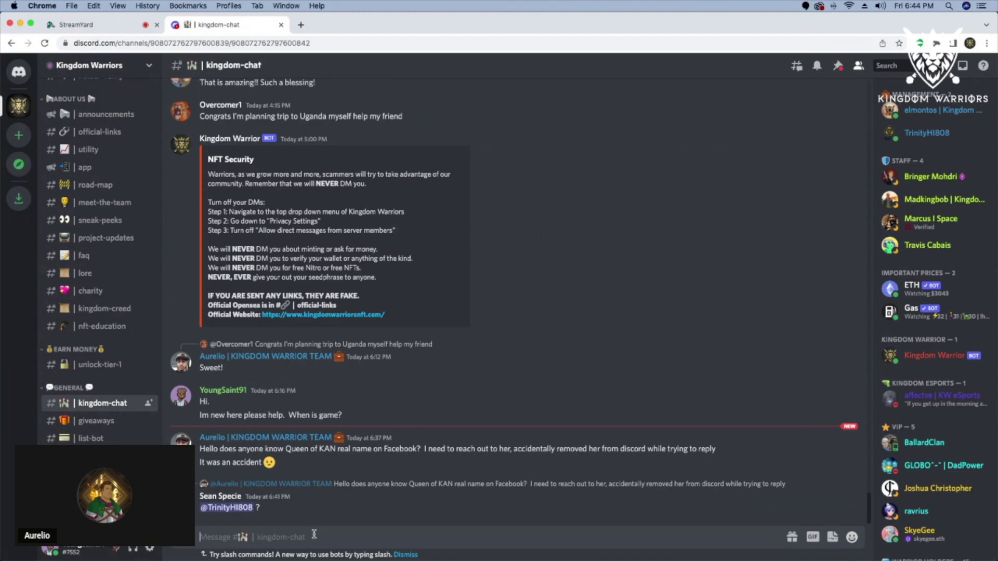
{"action": "type", "text": "Hi I ne"}
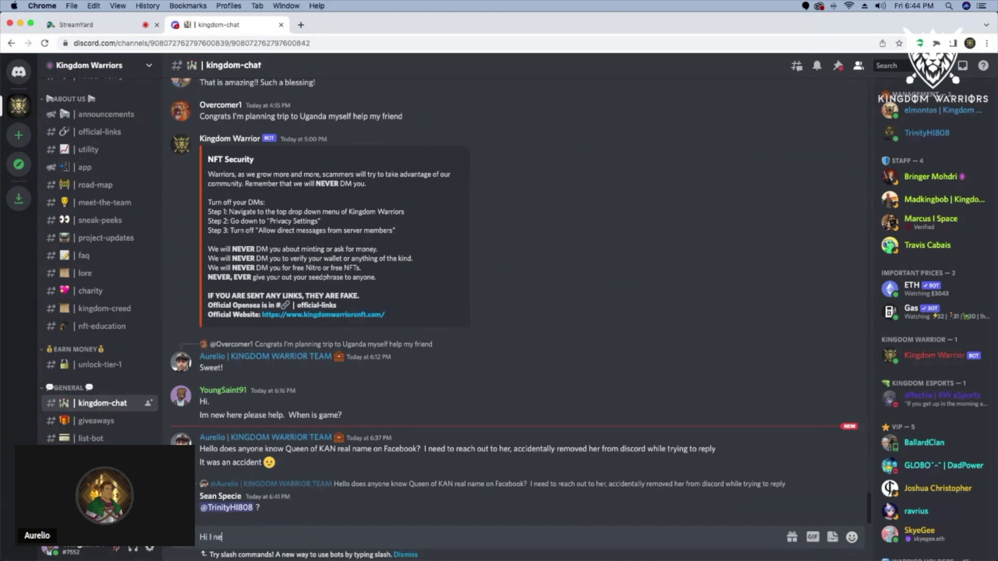
{"action": "type", "text": "."}
Send 'Hi I need help.' and briefly highlight a member's 'when is game' question
{"action": "key", "text": "Return"}
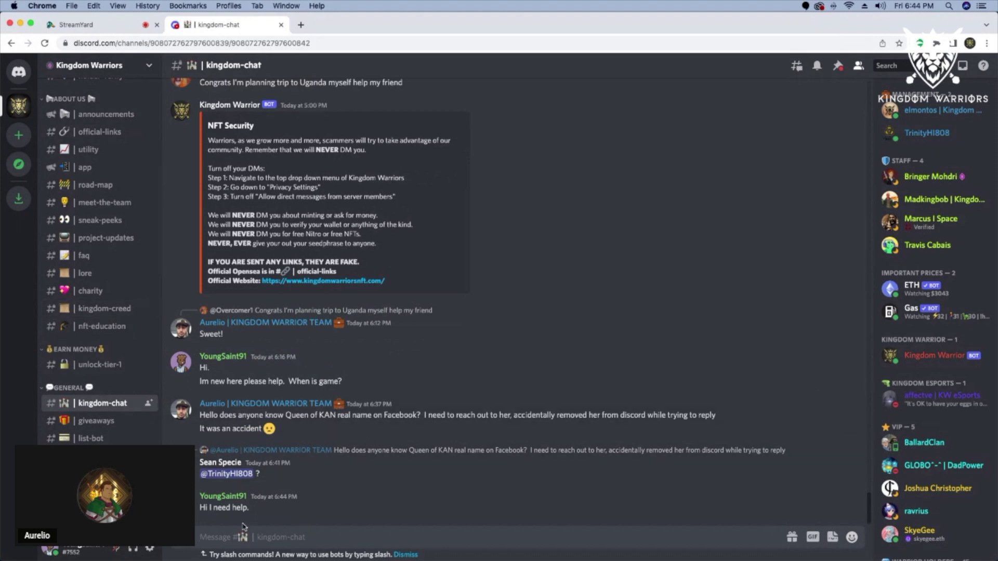
{"action": "mouse_move", "coordinate": [273, 415]}
{"action": "mouse_move", "coordinate": [270, 381]}
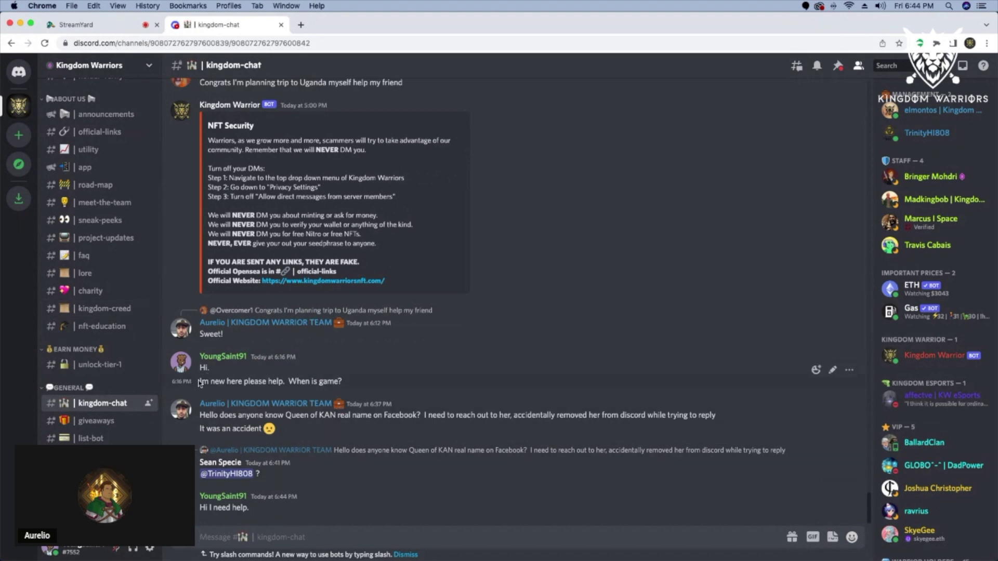
{"action": "left_click_drag", "start_coordinate": [200, 381], "coordinate": [344, 383]}
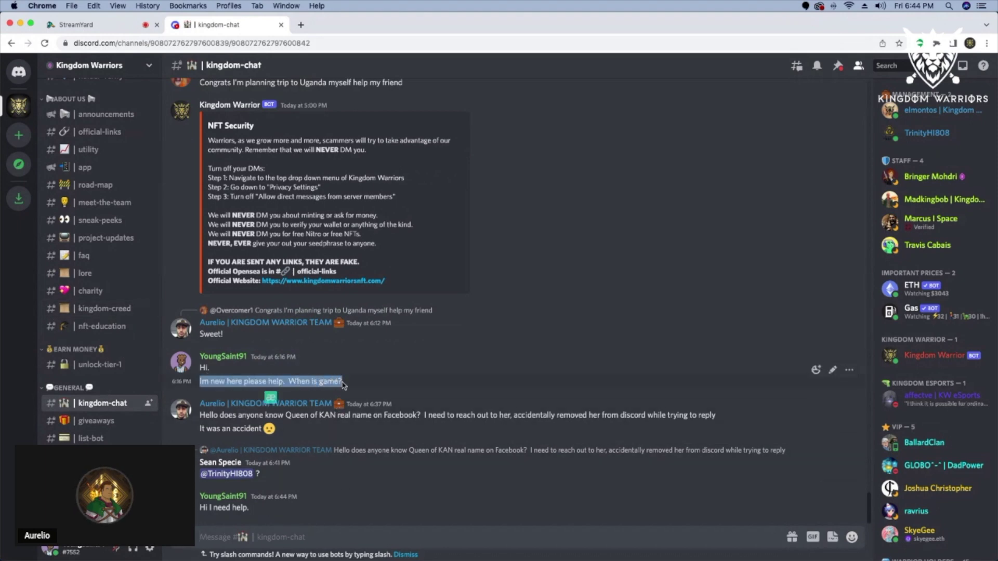
{"action": "left_click", "coordinate": [284, 383]}
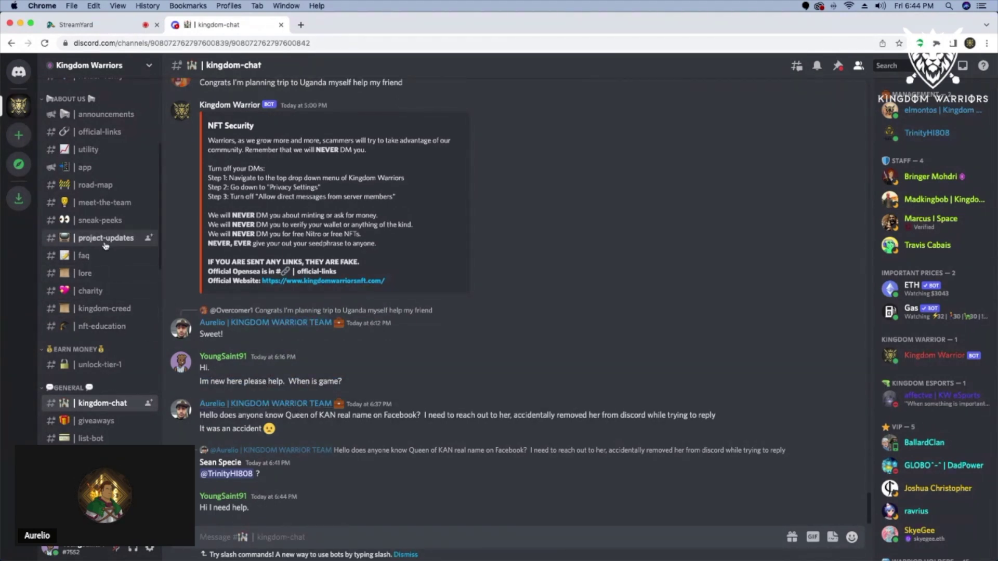
{"action": "scroll", "coordinate": [94, 312], "scroll_direction": "down", "scroll_amount": 3}
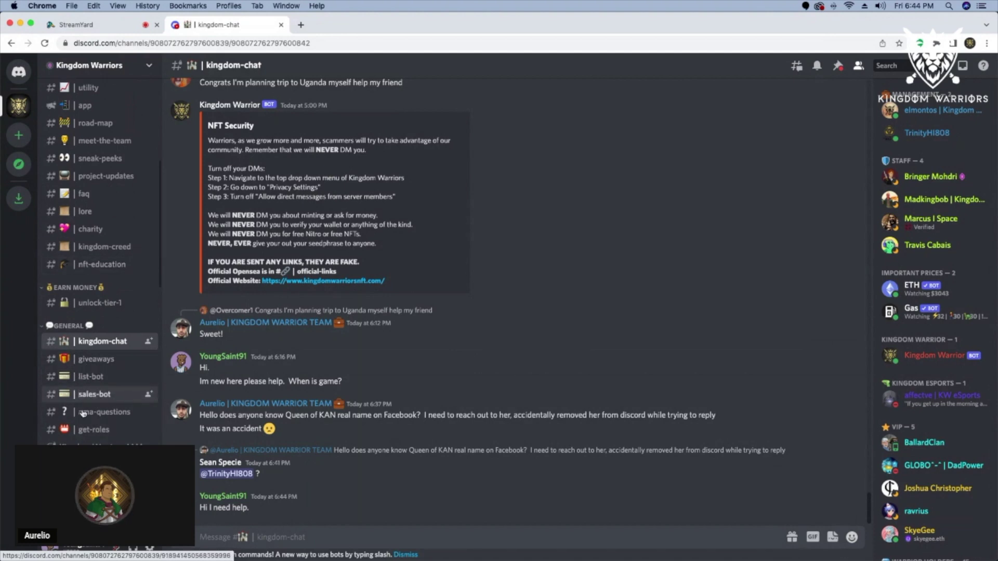
Visit #giveaways, #collaborations, #fan-art and #video-reviews, then return to #kingdom-chat
{"action": "left_click", "coordinate": [92, 361]}
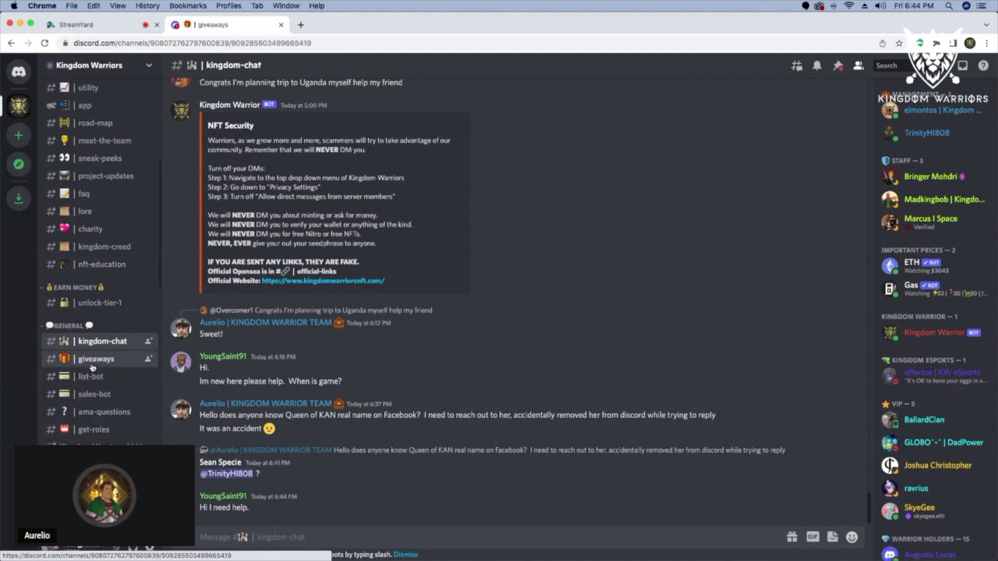
{"action": "scroll", "coordinate": [98, 376], "scroll_direction": "down", "scroll_amount": 2}
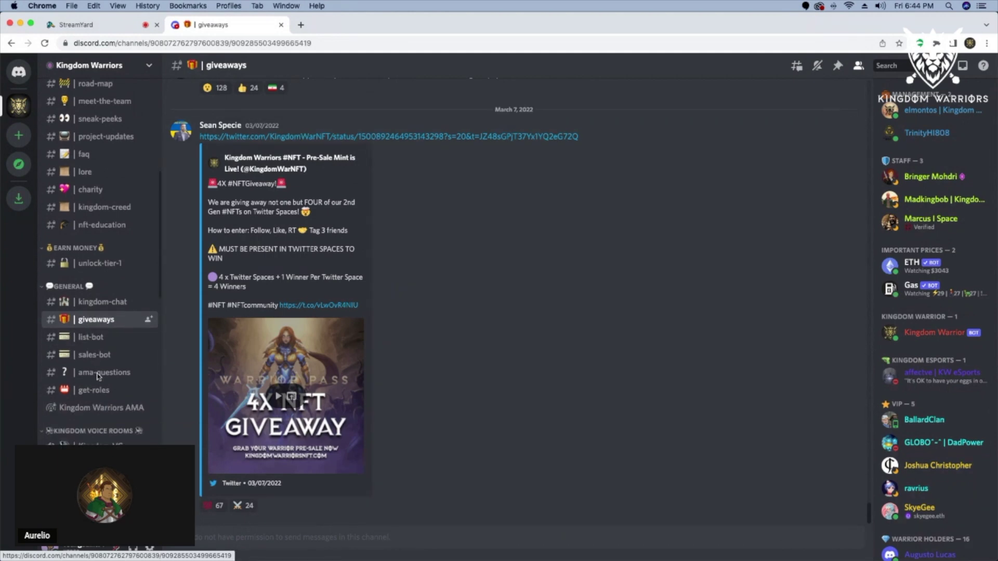
{"action": "scroll", "coordinate": [99, 377], "scroll_direction": "down", "scroll_amount": 3}
{"action": "left_click", "coordinate": [103, 384]}
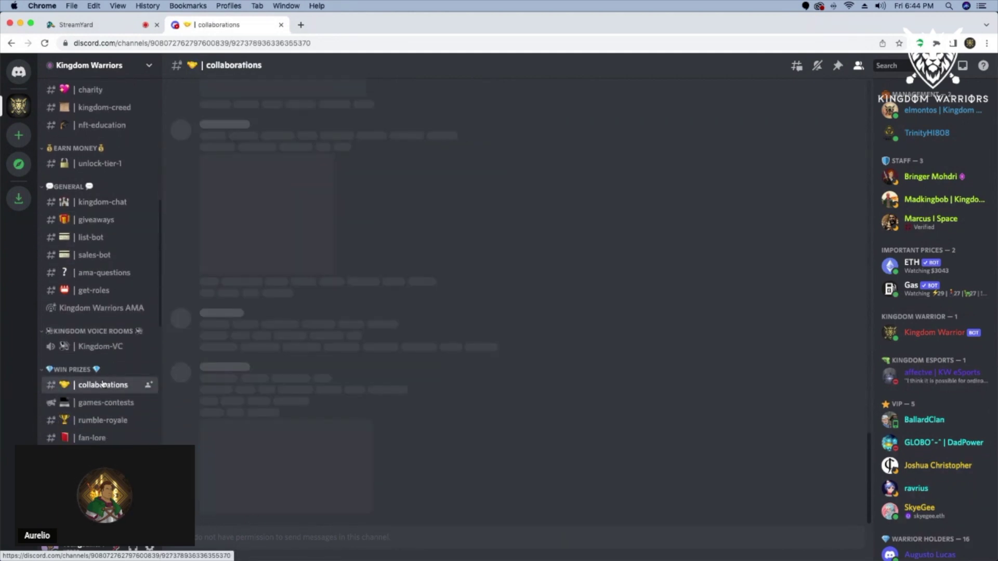
{"action": "scroll", "coordinate": [103, 385], "scroll_direction": "down", "scroll_amount": 3}
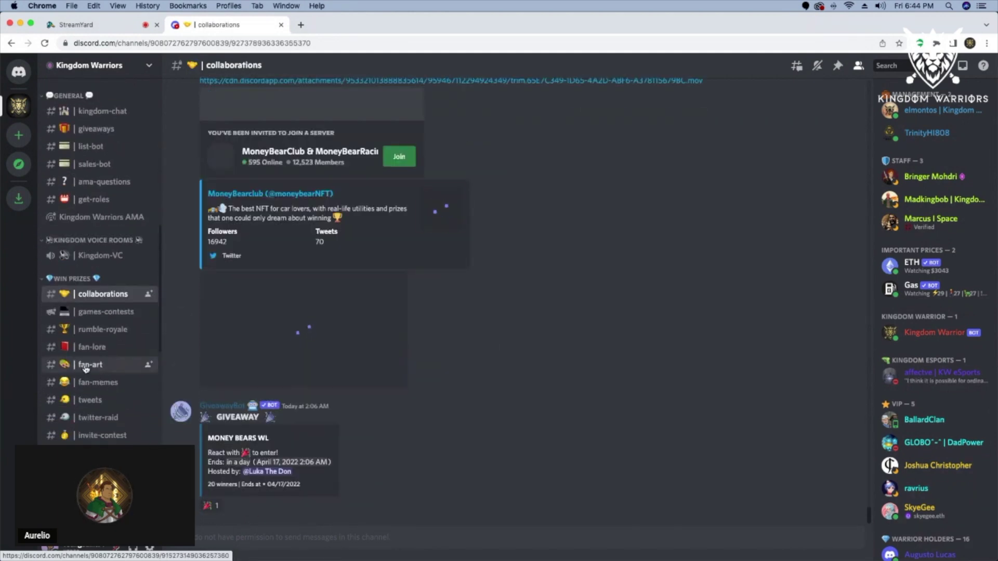
{"action": "left_click", "coordinate": [85, 365]}
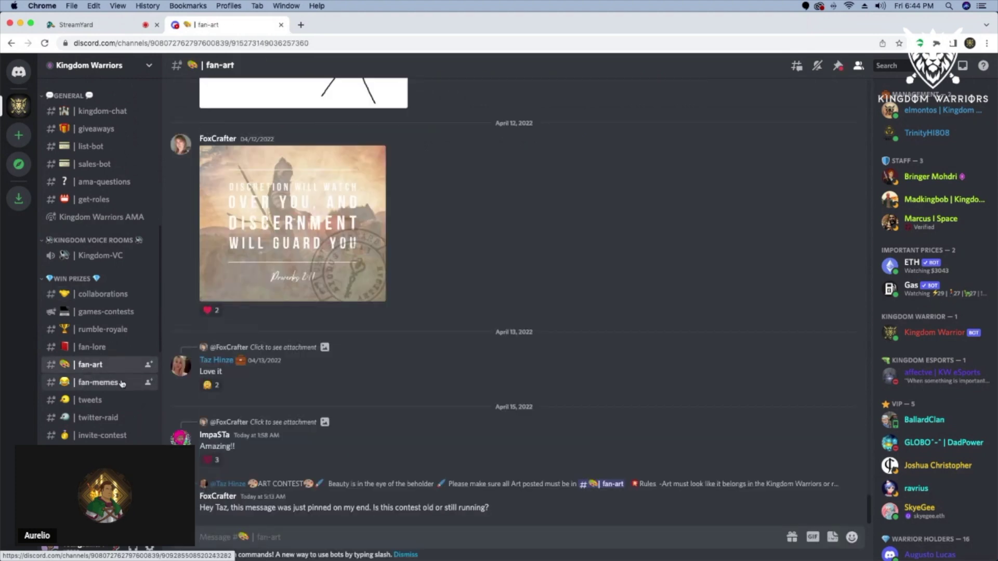
{"action": "scroll", "coordinate": [86, 367], "scroll_direction": "down", "scroll_amount": 1}
{"action": "scroll", "coordinate": [102, 390], "scroll_direction": "down", "scroll_amount": 5}
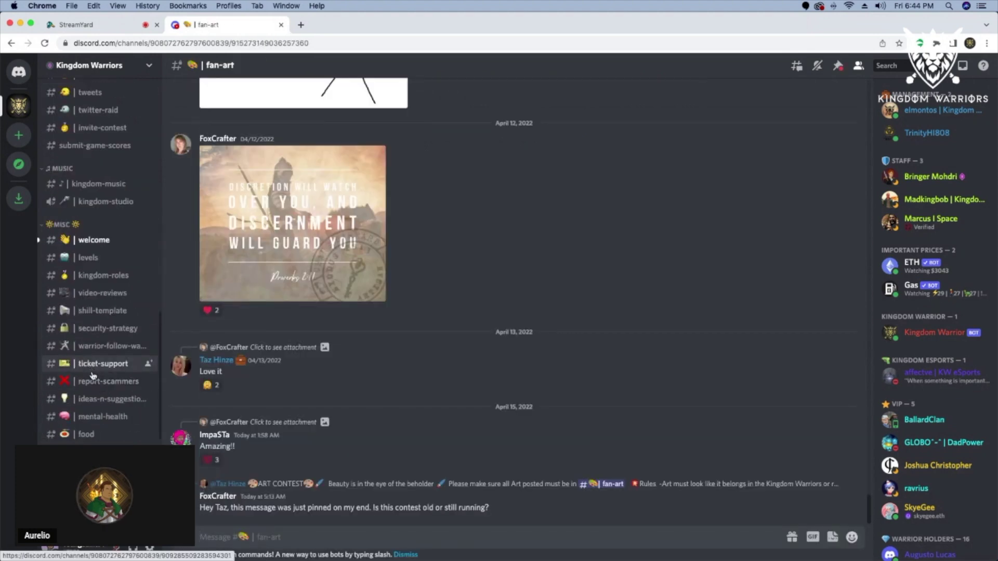
{"action": "left_click", "coordinate": [100, 297]}
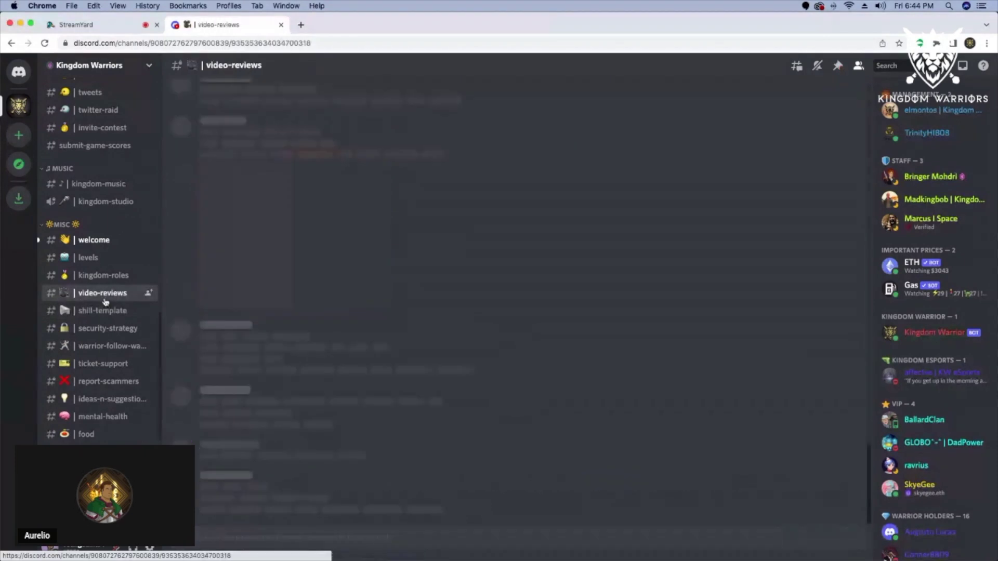
{"action": "scroll", "coordinate": [102, 351], "scroll_direction": "down", "scroll_amount": 3}
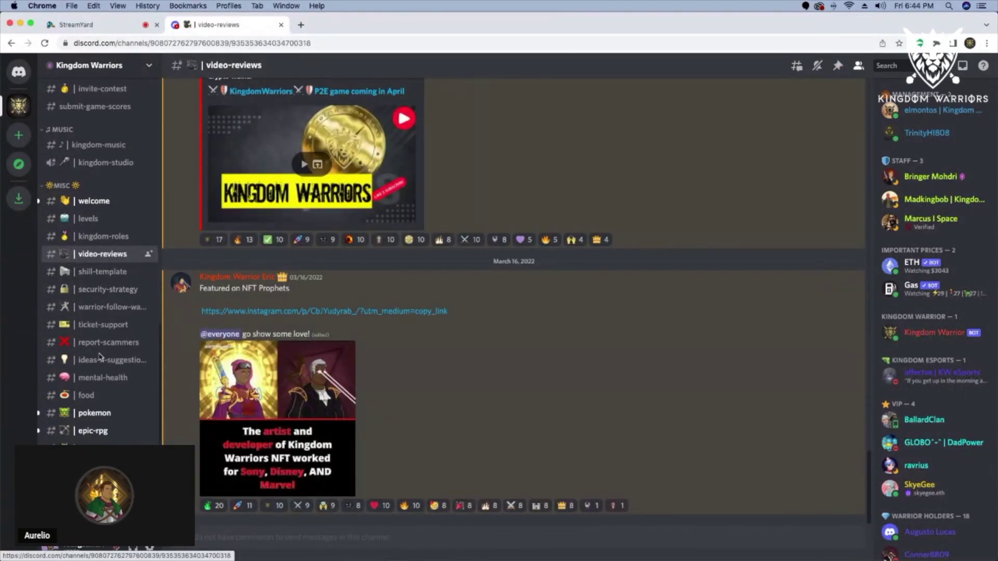
{"action": "scroll", "coordinate": [102, 356], "scroll_direction": "down", "scroll_amount": 1}
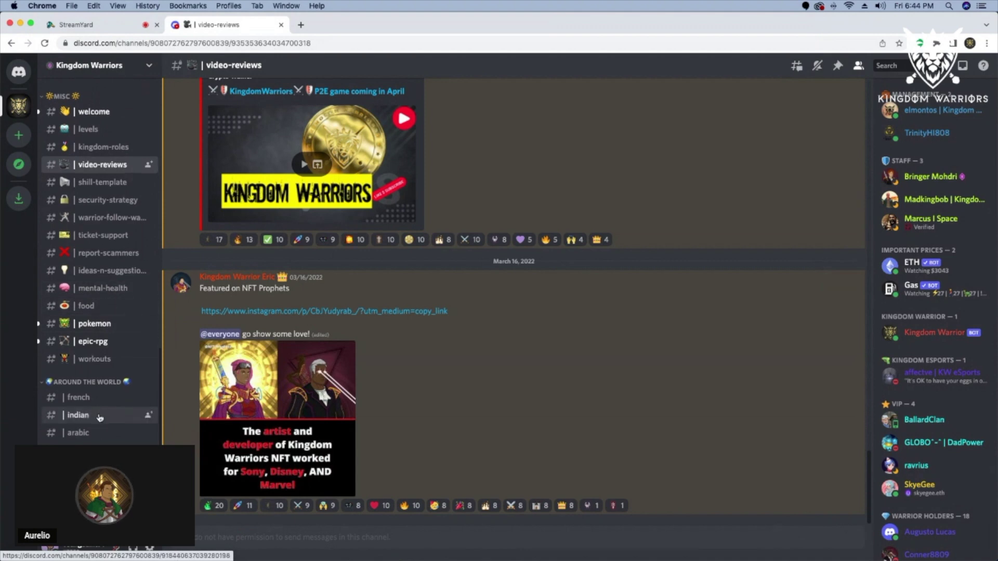
{"action": "scroll", "coordinate": [77, 342], "scroll_direction": "down", "scroll_amount": 2}
{"action": "scroll", "coordinate": [77, 351], "scroll_direction": "down", "scroll_amount": 2}
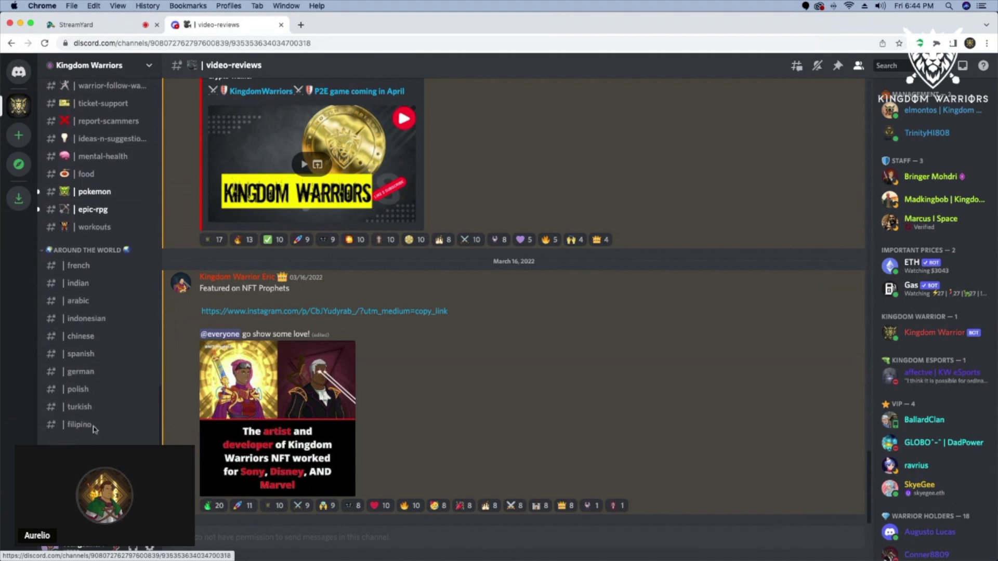
{"action": "scroll", "coordinate": [77, 367], "scroll_direction": "down", "scroll_amount": 2}
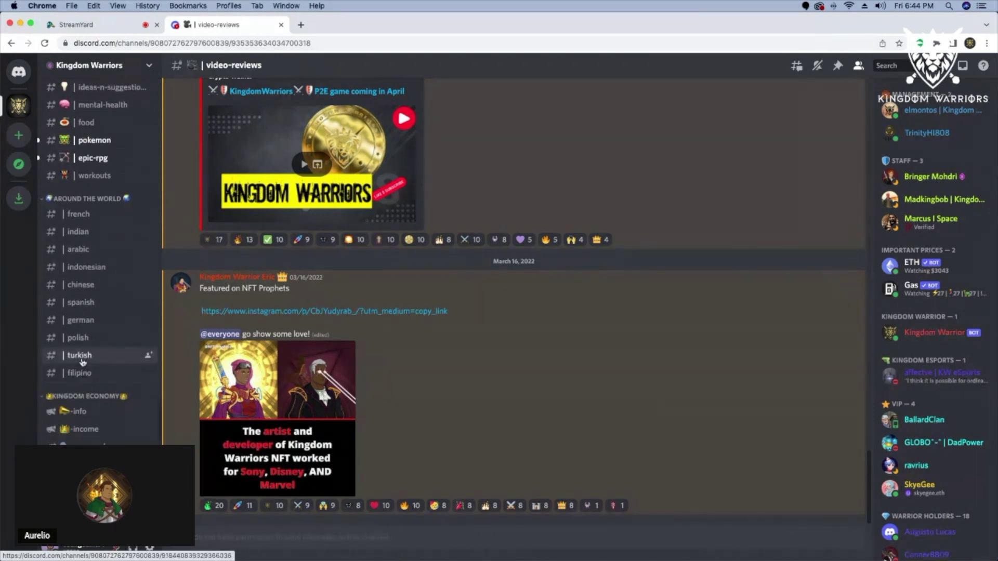
{"action": "scroll", "coordinate": [84, 375], "scroll_direction": "down", "scroll_amount": 1}
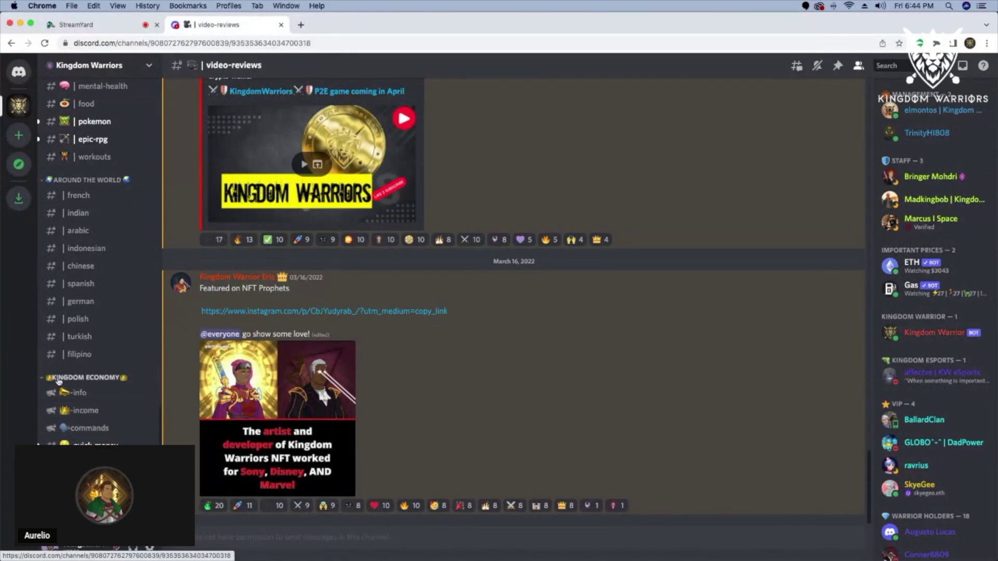
{"action": "scroll", "coordinate": [92, 437], "scroll_direction": "up", "scroll_amount": 2}
{"action": "scroll", "coordinate": [92, 437], "scroll_direction": "up", "scroll_amount": 2}
{"action": "scroll", "coordinate": [92, 441], "scroll_direction": "up", "scroll_amount": 3}
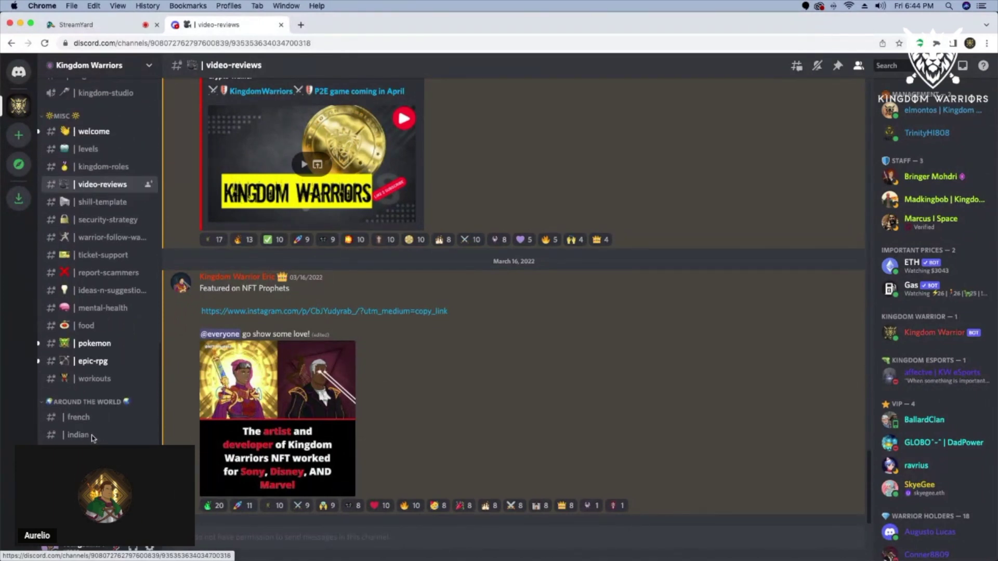
{"action": "scroll", "coordinate": [92, 441], "scroll_direction": "up", "scroll_amount": 3}
{"action": "scroll", "coordinate": [93, 441], "scroll_direction": "up", "scroll_amount": 3}
{"action": "scroll", "coordinate": [92, 441], "scroll_direction": "up", "scroll_amount": 2}
{"action": "scroll", "coordinate": [92, 441], "scroll_direction": "up", "scroll_amount": 3}
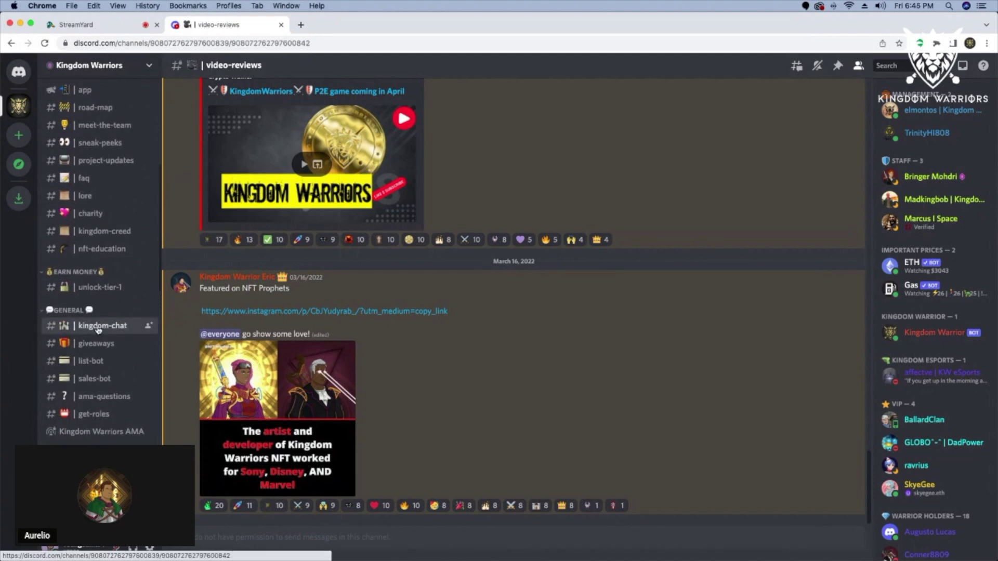
{"action": "left_click", "coordinate": [97, 326]}
{"action": "scroll", "coordinate": [109, 326], "scroll_direction": "up", "scroll_amount": 3}
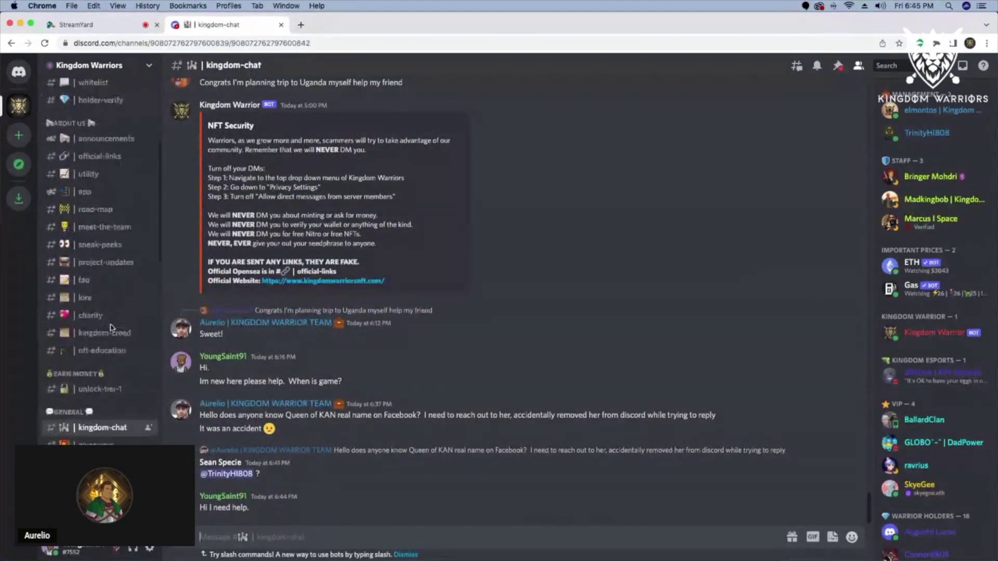
{"action": "scroll", "coordinate": [112, 326], "scroll_direction": "up", "scroll_amount": 2}
Open #announcements under ABOUT US, then go to the Home Friends page
{"action": "left_click", "coordinate": [113, 194]}
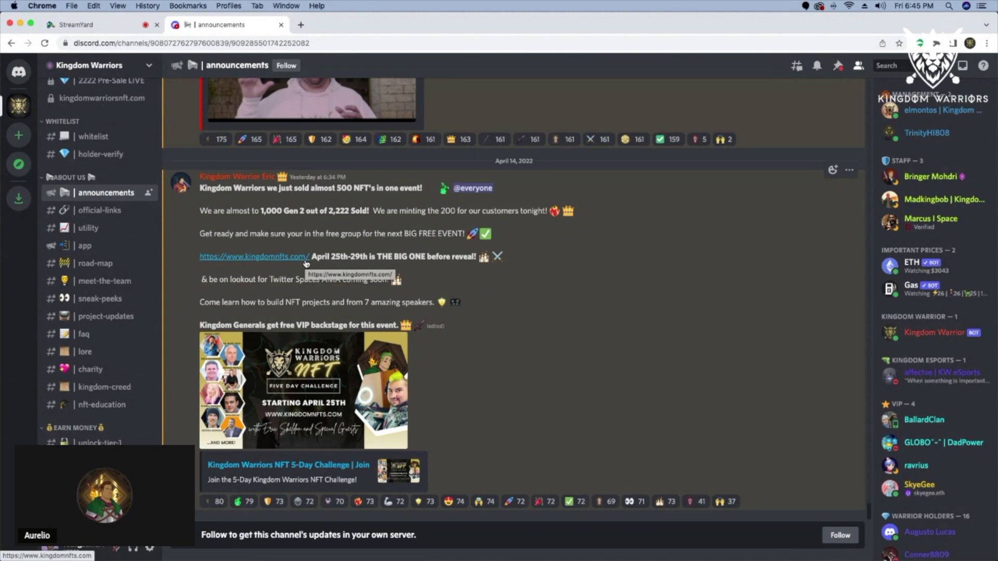
{"action": "scroll", "coordinate": [122, 226], "scroll_direction": "up", "scroll_amount": 1}
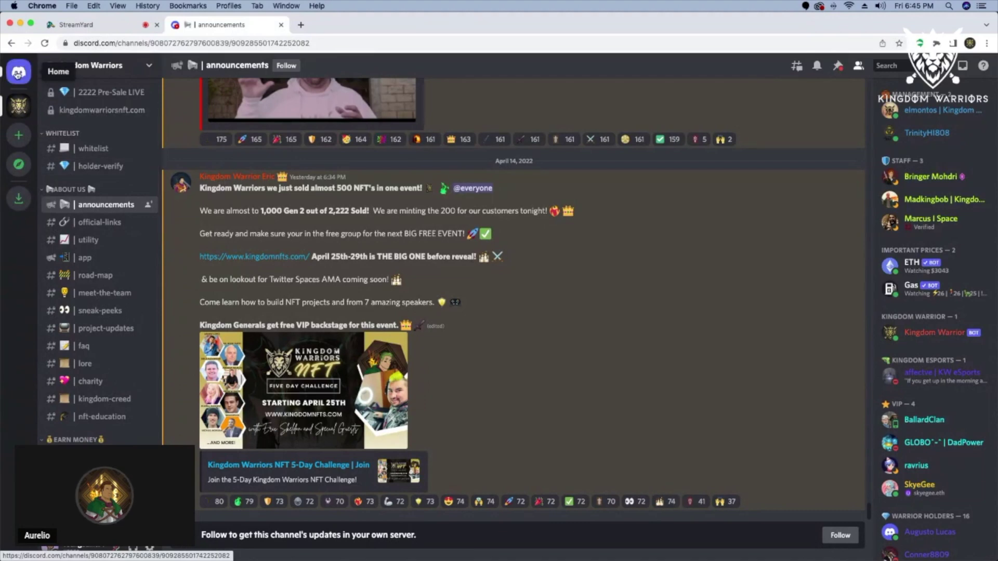
{"action": "left_click", "coordinate": [19, 72]}
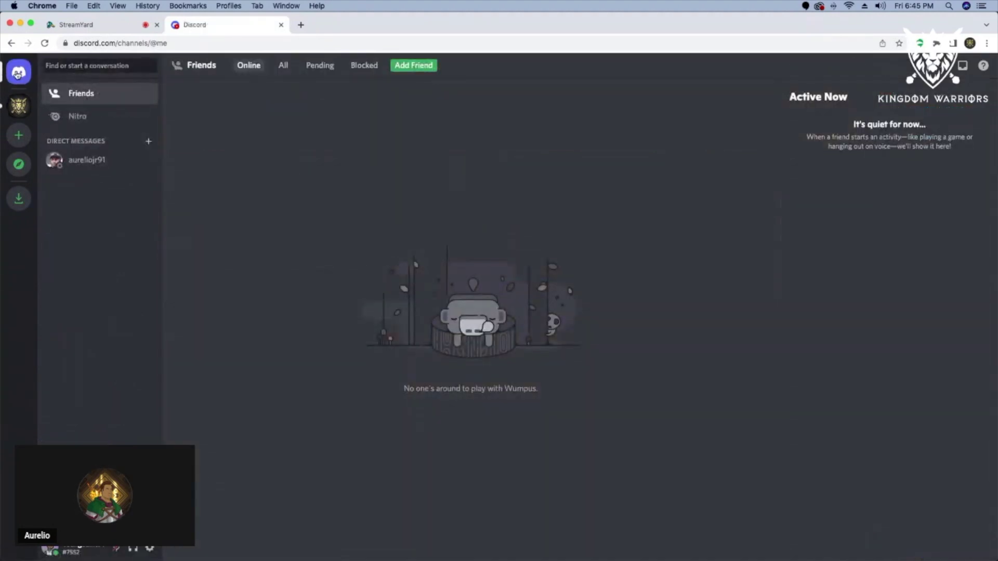
Open the DM, highlight 'Hey how are you.', then return to Kingdom Warriors
{"action": "mouse_move", "coordinate": [86, 160]}
{"action": "left_click", "coordinate": [96, 162]}
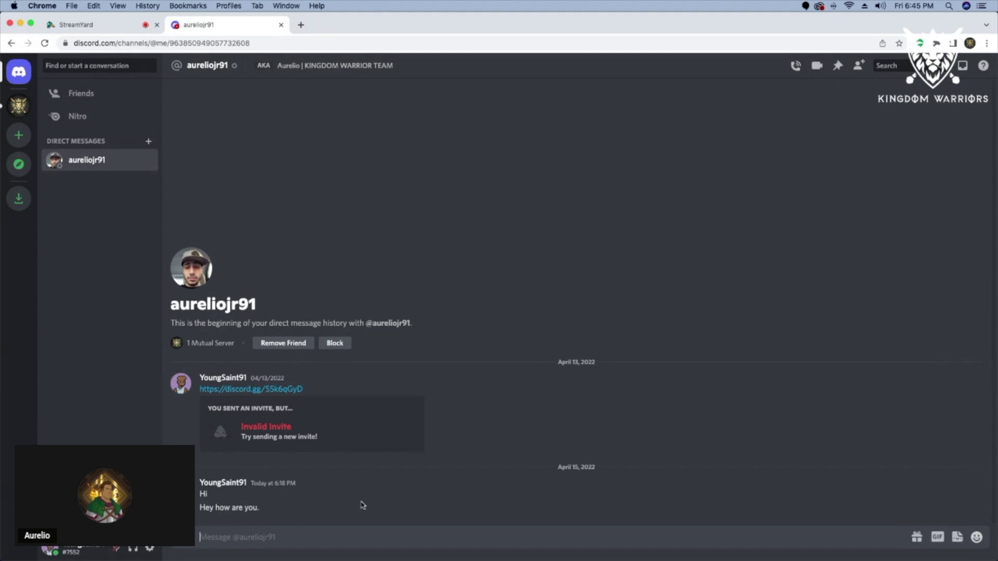
{"action": "left_click_drag", "start_coordinate": [294, 509], "coordinate": [196, 488]}
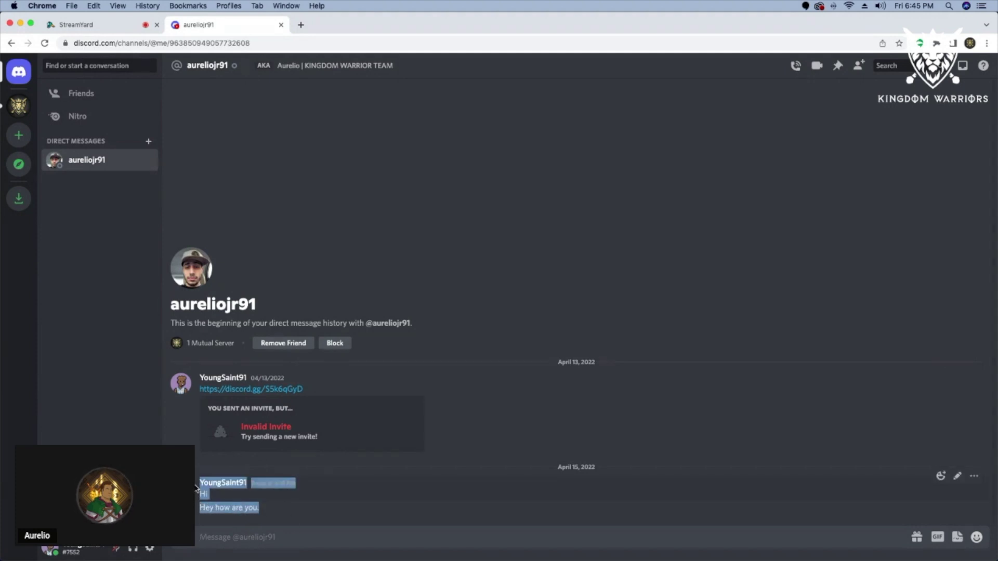
{"action": "left_click", "coordinate": [255, 419]}
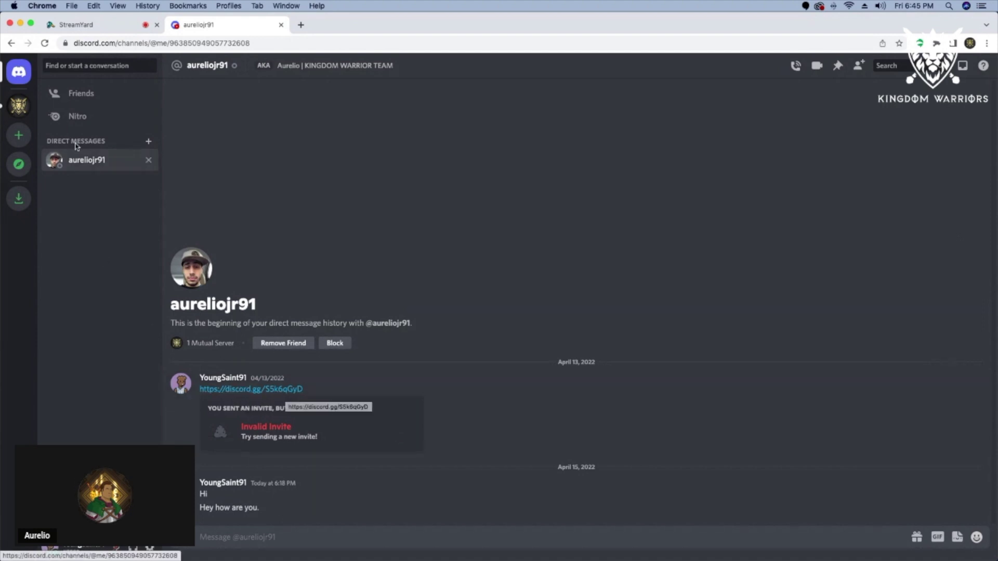
{"action": "left_click", "coordinate": [18, 107]}
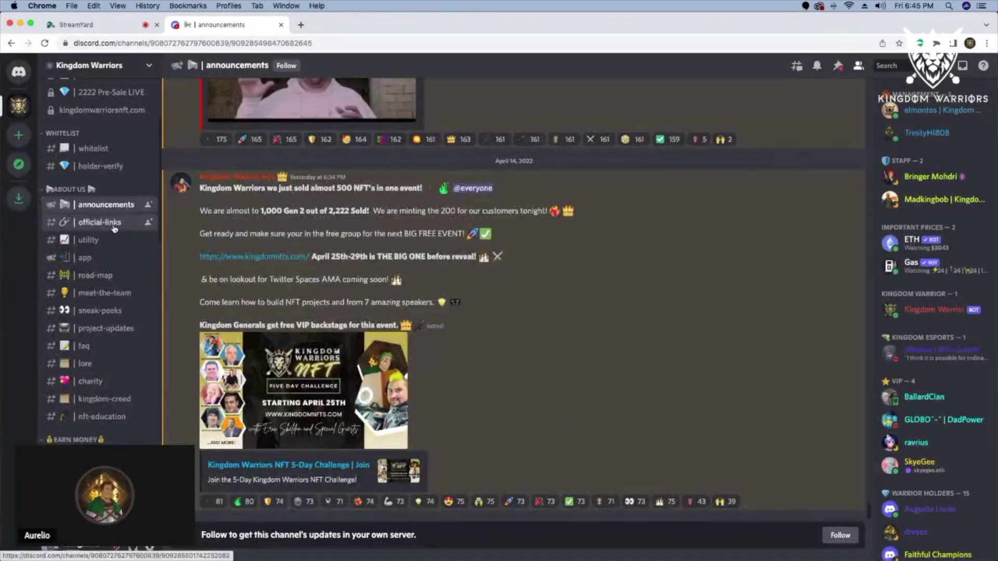
Open the official-links channel in the Kingdom Warriors server
{"action": "left_click", "coordinate": [100, 222]}
{"action": "scroll", "coordinate": [282, 270], "scroll_direction": "down", "scroll_amount": 10}
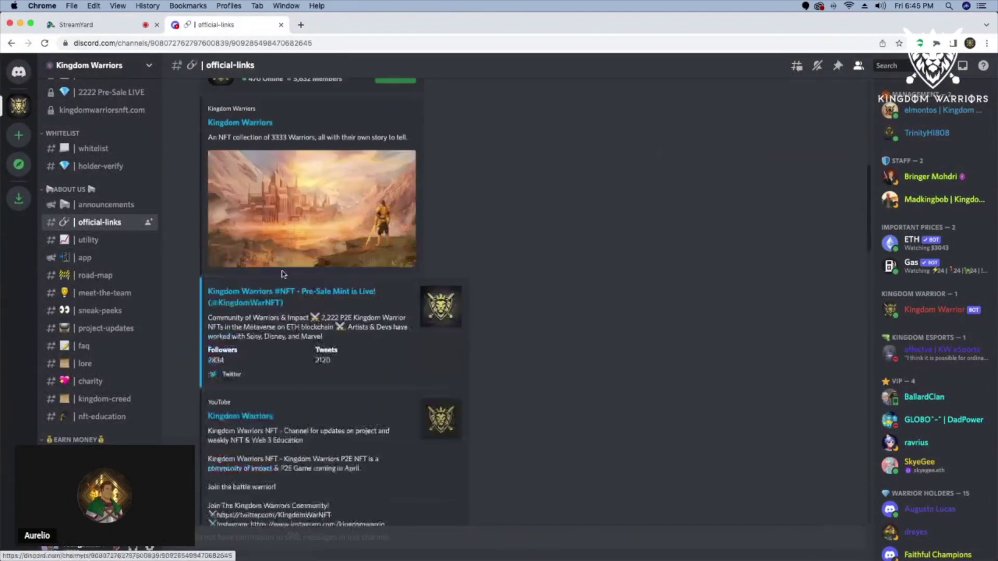
{"action": "scroll", "coordinate": [283, 271], "scroll_direction": "down", "scroll_amount": 8}
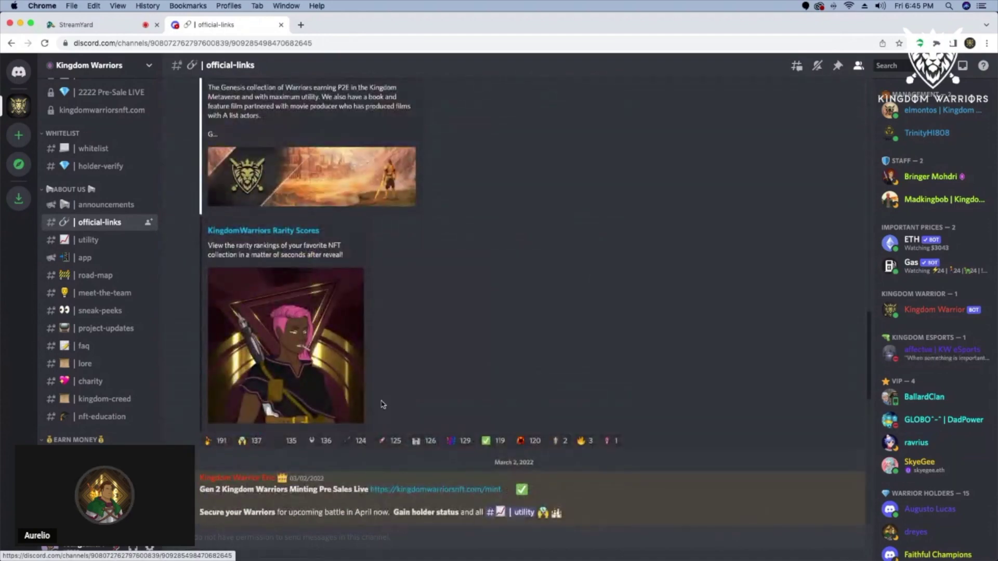
{"action": "scroll", "coordinate": [282, 270], "scroll_direction": "down", "scroll_amount": 5}
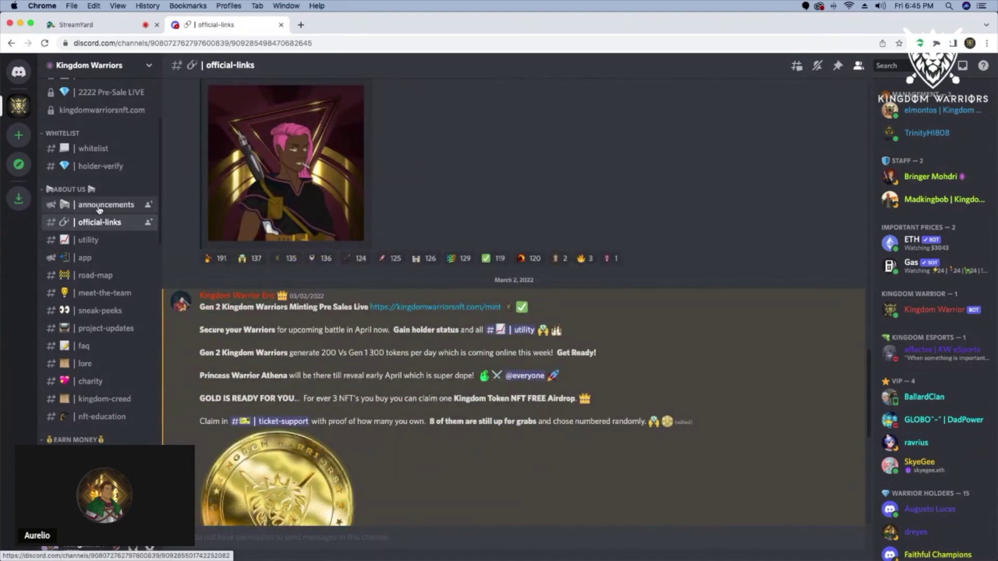
{"action": "scroll", "coordinate": [448, 329], "scroll_direction": "up", "scroll_amount": 1}
{"action": "scroll", "coordinate": [448, 329], "scroll_direction": "up", "scroll_amount": 10}
{"action": "scroll", "coordinate": [449, 329], "scroll_direction": "up", "scroll_amount": 5}
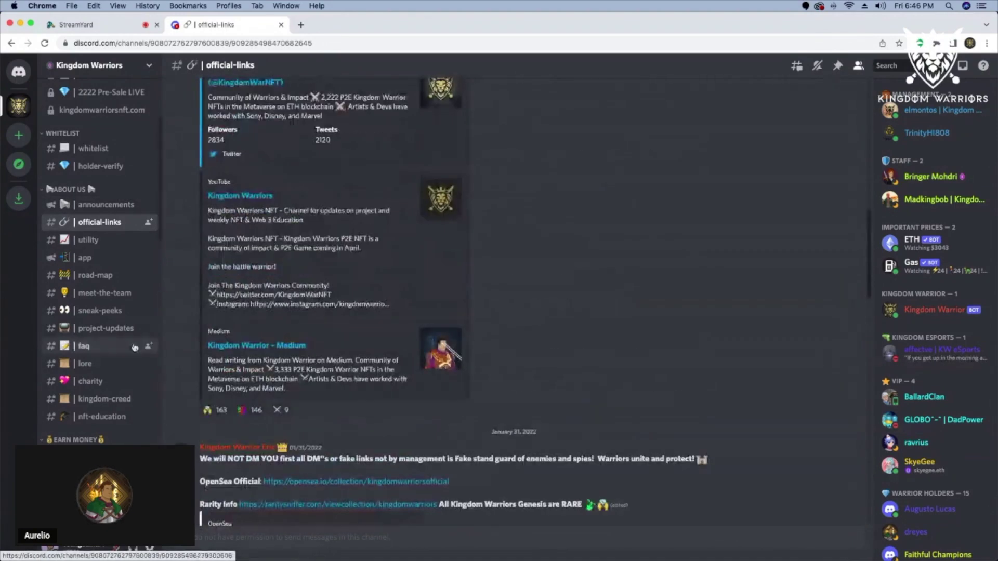
{"action": "scroll", "coordinate": [101, 274], "scroll_direction": "down", "scroll_amount": 5}
Open kingdom-chat and discard the half-typed message in the message box
{"action": "left_click", "coordinate": [103, 315]}
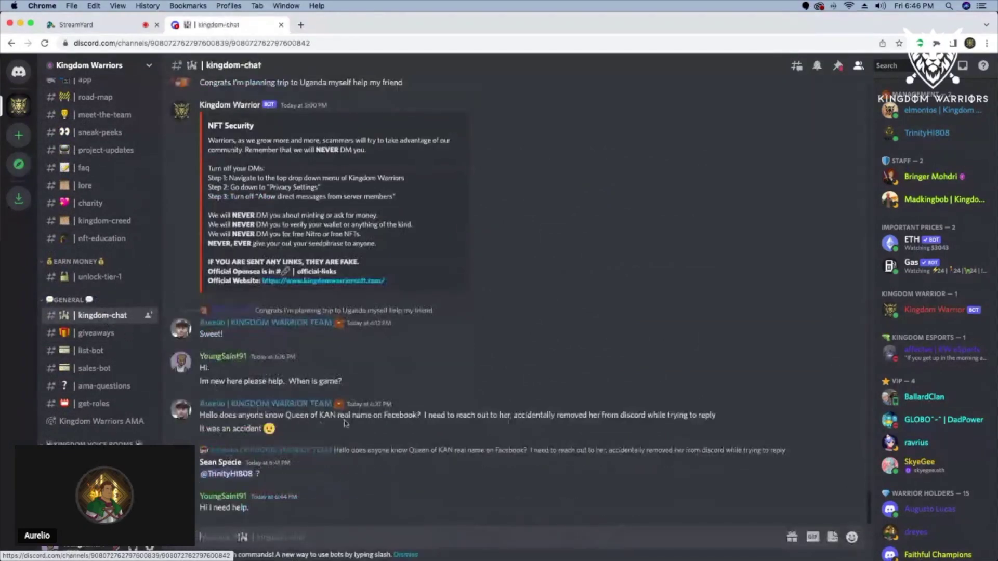
{"action": "type", "text": "w"}
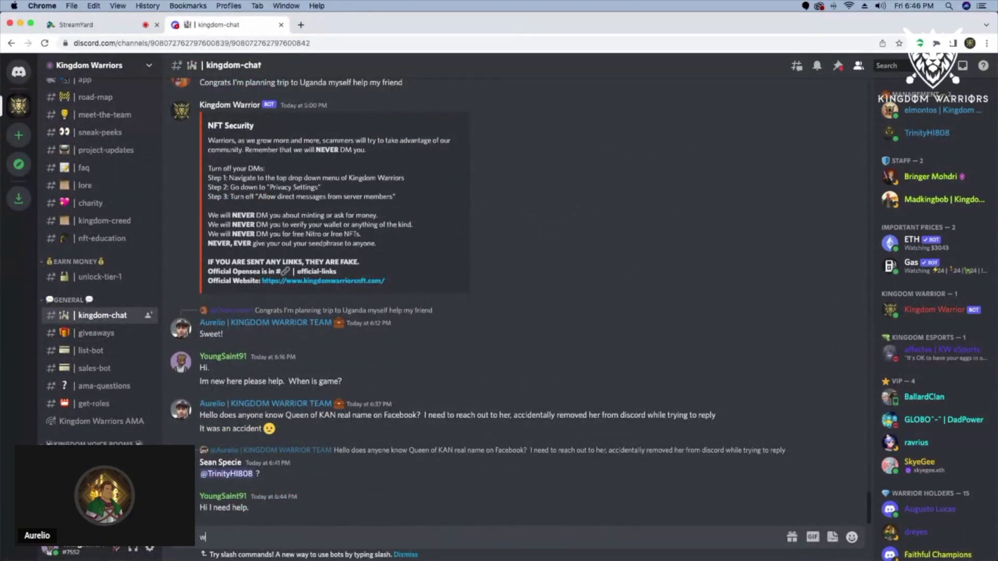
{"action": "type", "text": "ww.jasdf"}
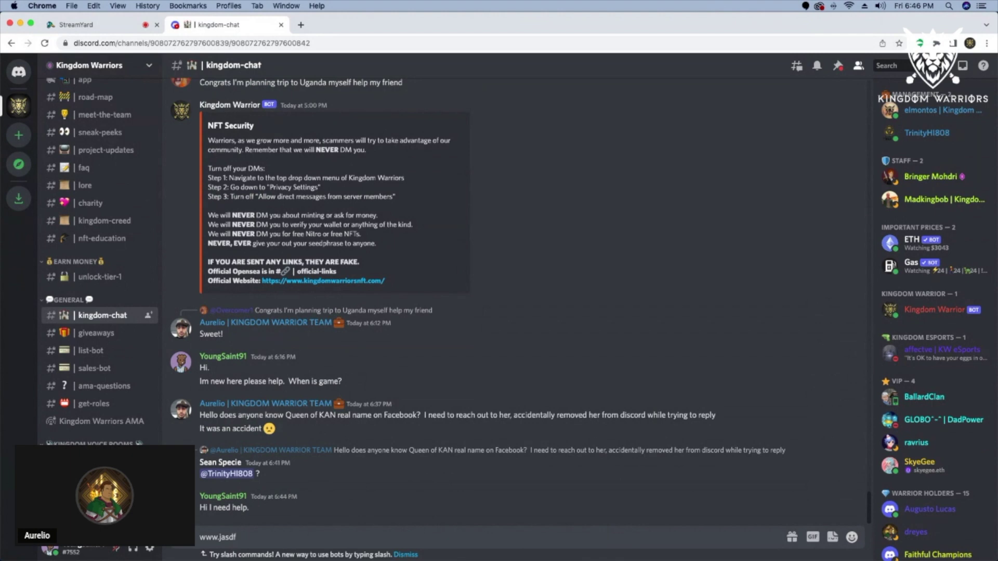
{"action": "key", "text": "BackSpace"}
{"action": "key", "text": "BackSpace"}
{"action": "key", "text": "BackSpace"}
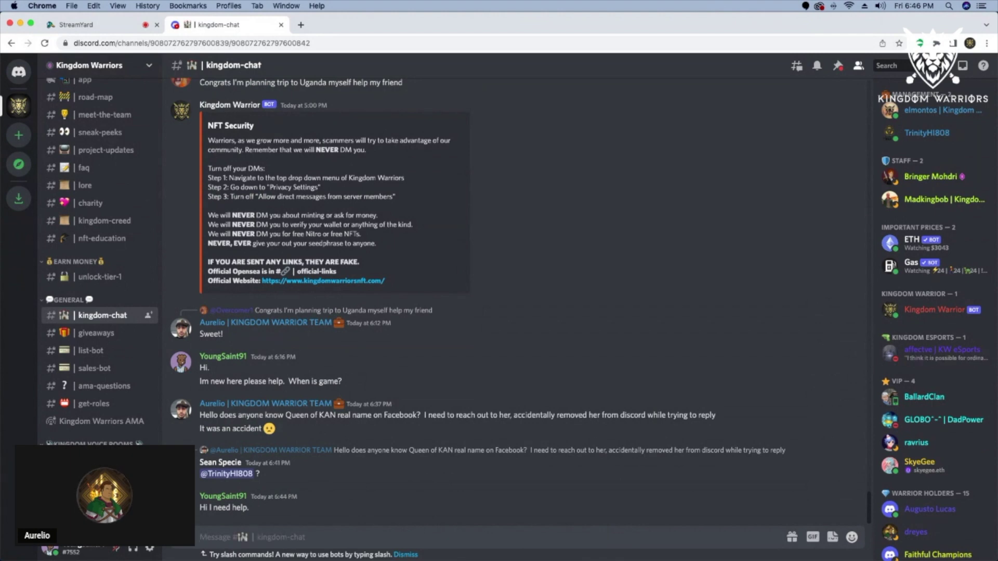
{"action": "scroll", "coordinate": [110, 267], "scroll_direction": "up", "scroll_amount": 4}
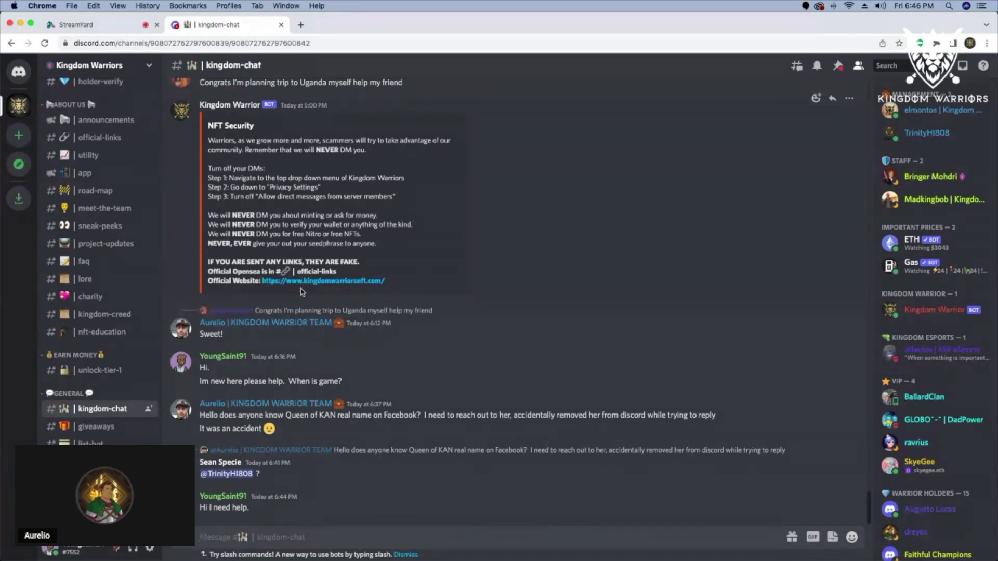
{"action": "scroll", "coordinate": [301, 291], "scroll_direction": "up", "scroll_amount": 1}
{"action": "scroll", "coordinate": [301, 291], "scroll_direction": "up", "scroll_amount": 1}
{"action": "scroll", "coordinate": [300, 291], "scroll_direction": "up", "scroll_amount": 1}
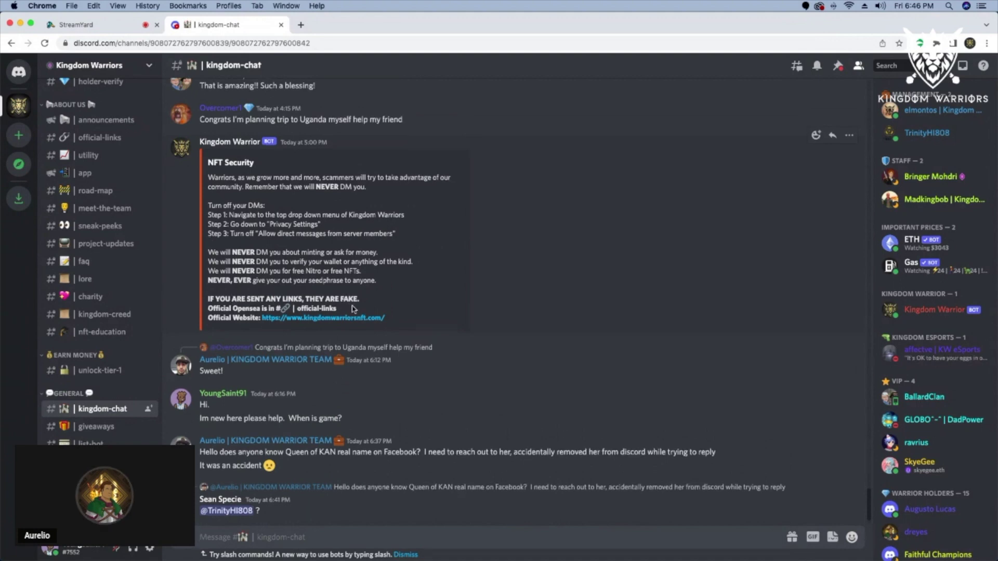
{"action": "scroll", "coordinate": [345, 302], "scroll_direction": "down", "scroll_amount": 1}
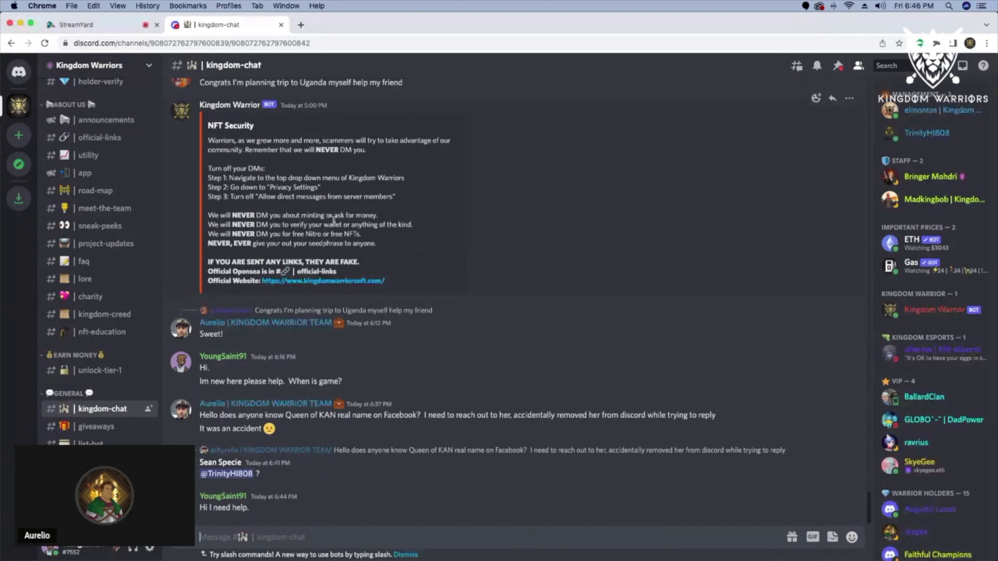